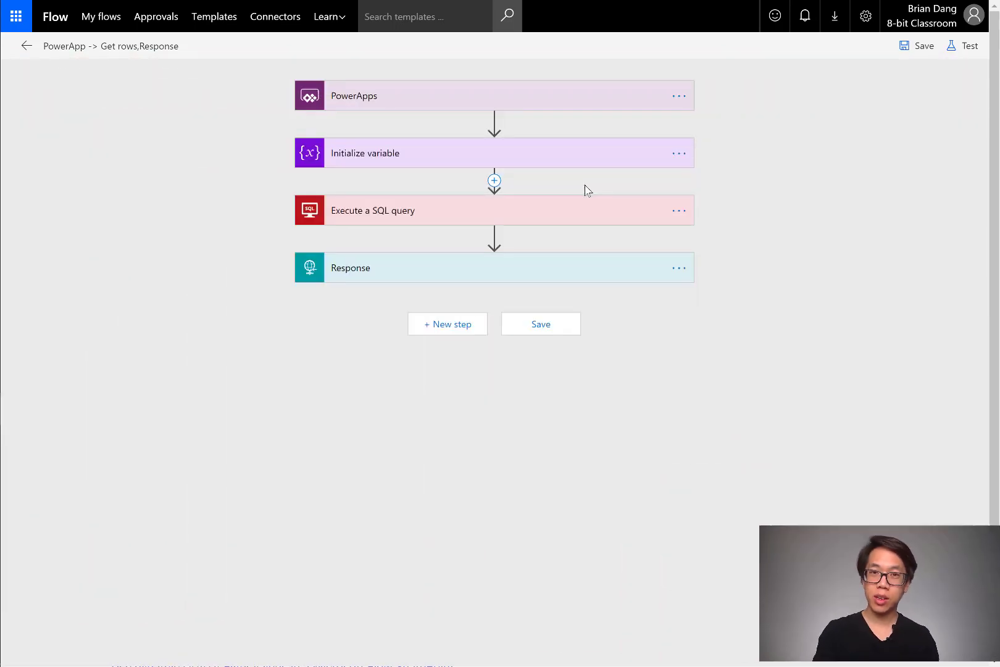
# Open the options menu on the Execute a SQL query step.
pyautogui.click(679, 212)
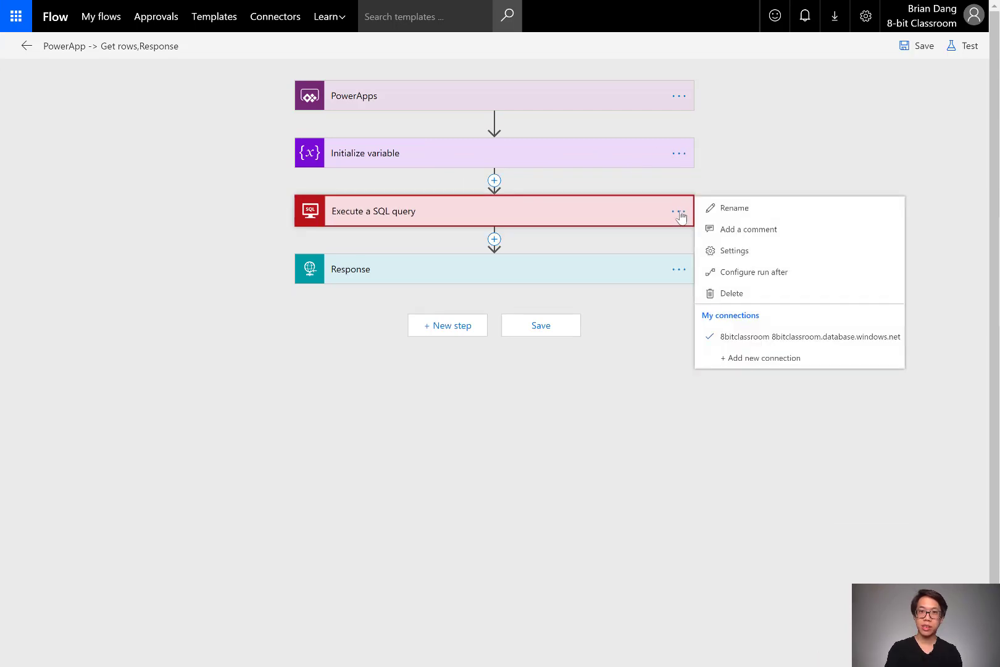
# Delete the Execute a SQL query and Initialize variable steps from the flow.
pyautogui.click(732, 293)
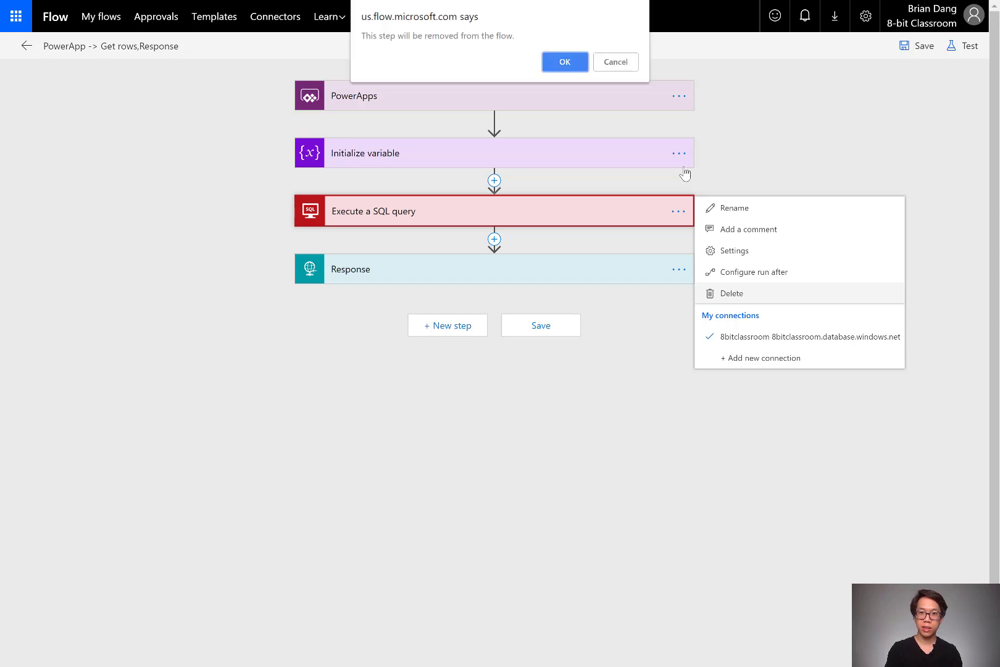
pyautogui.click(566, 62)
pyautogui.click(679, 153)
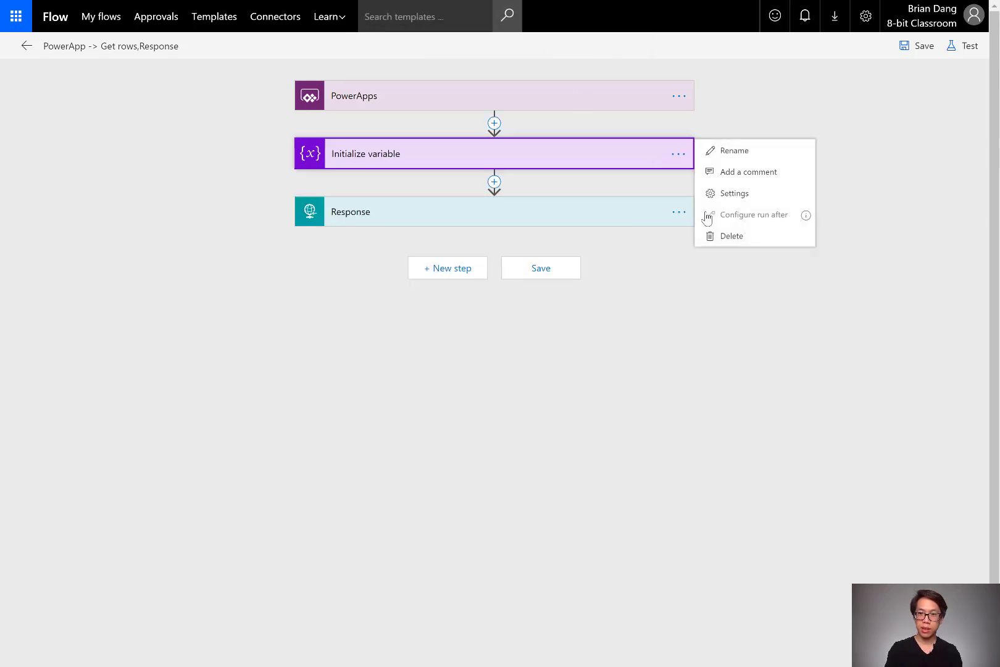
pyautogui.click(722, 236)
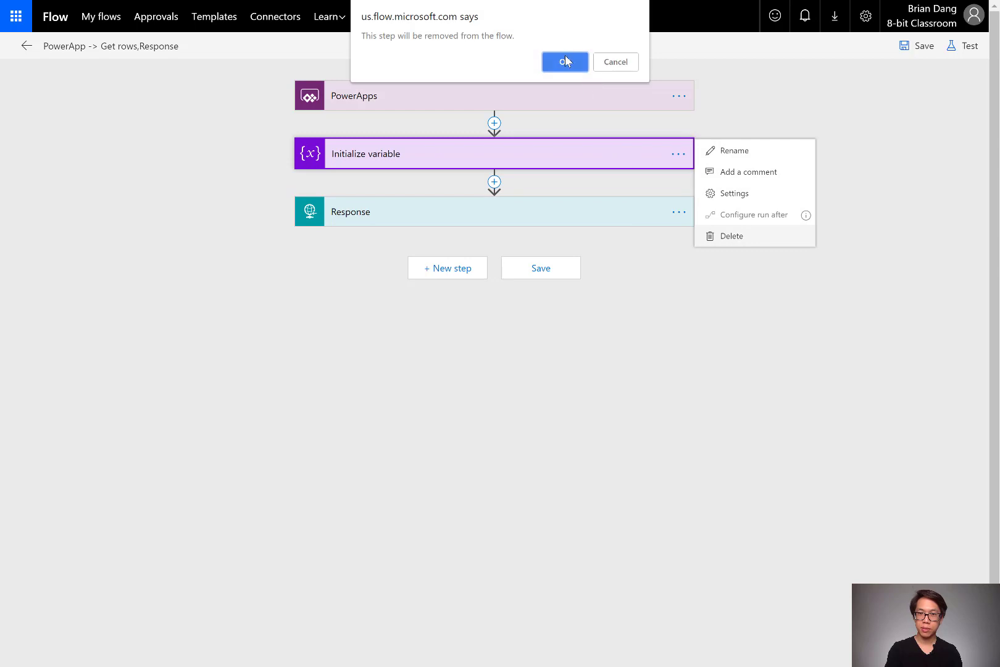
pyautogui.click(565, 62)
# Add a SQL Server Execute stored procedure step running [dbo].[spBankLedger] after PowerApps, then save.
pyautogui.click(495, 122)
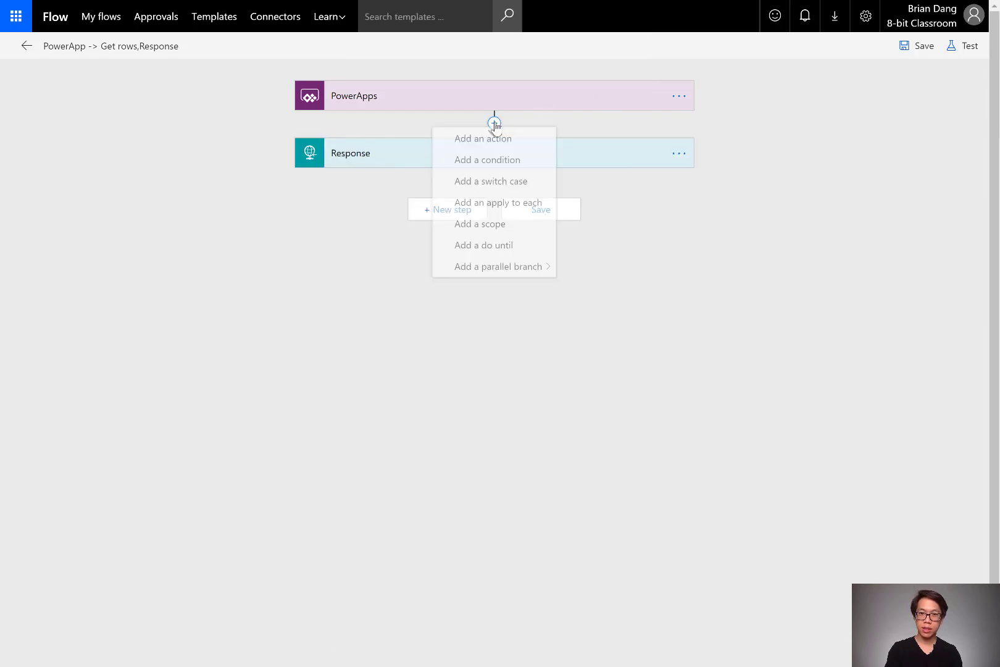
pyautogui.click(491, 143)
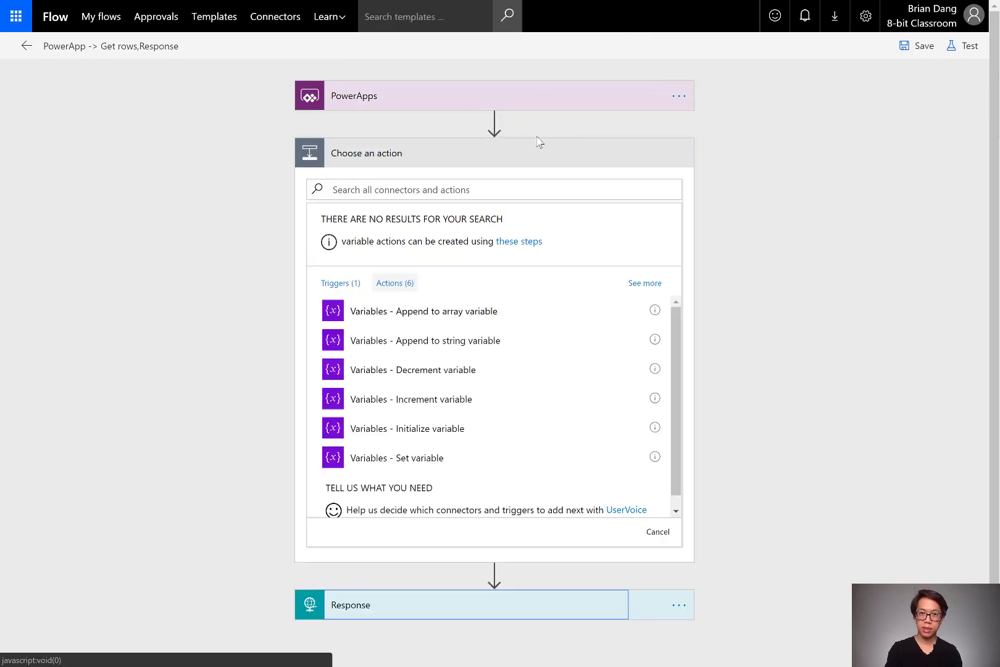
pyautogui.click(494, 187)
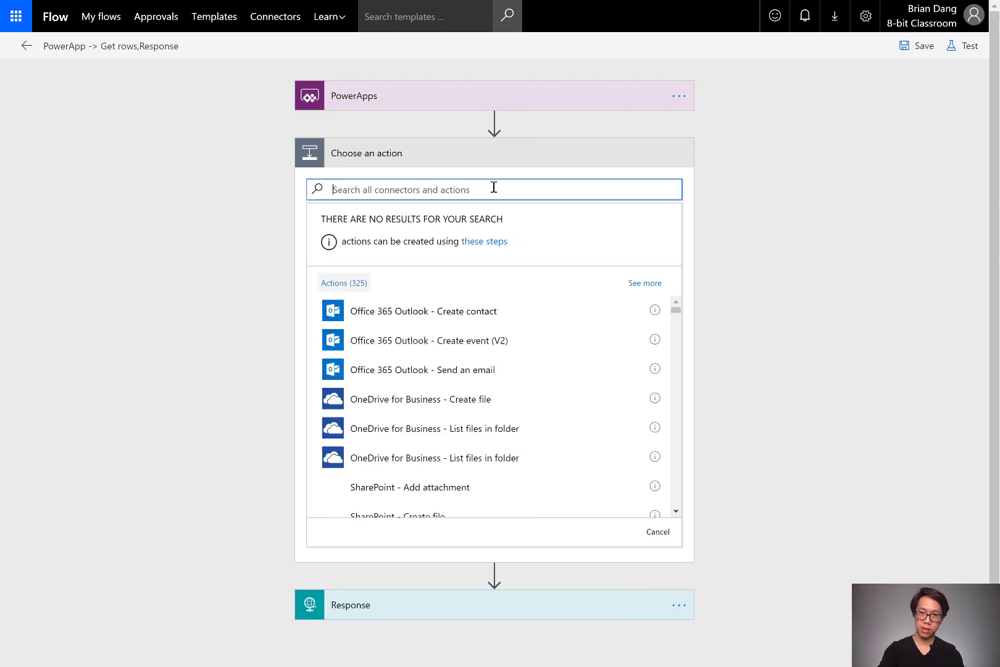
pyautogui.write('sql')
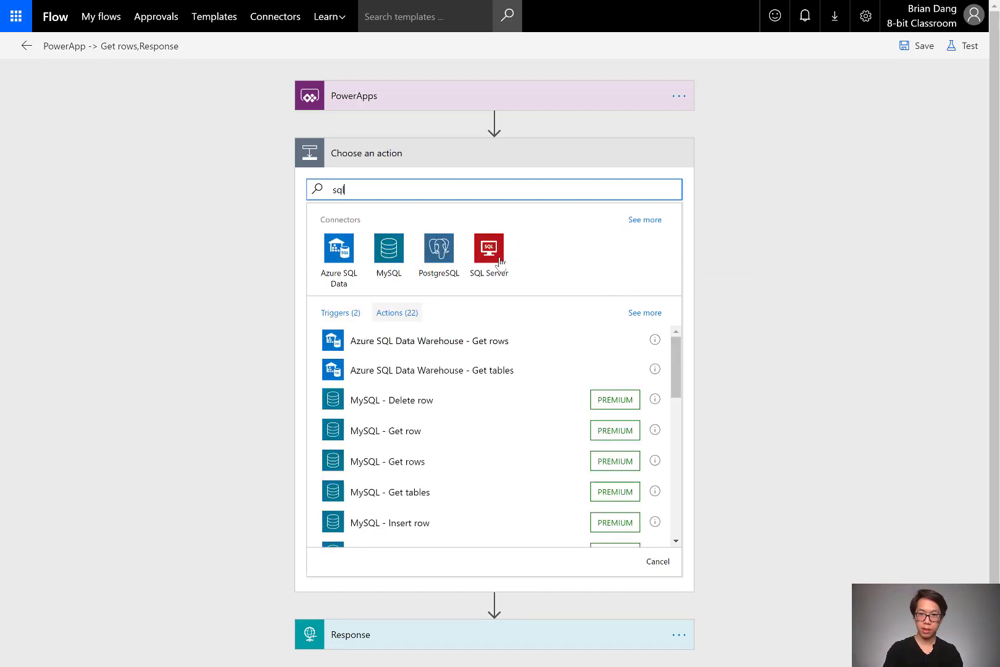
pyautogui.click(489, 250)
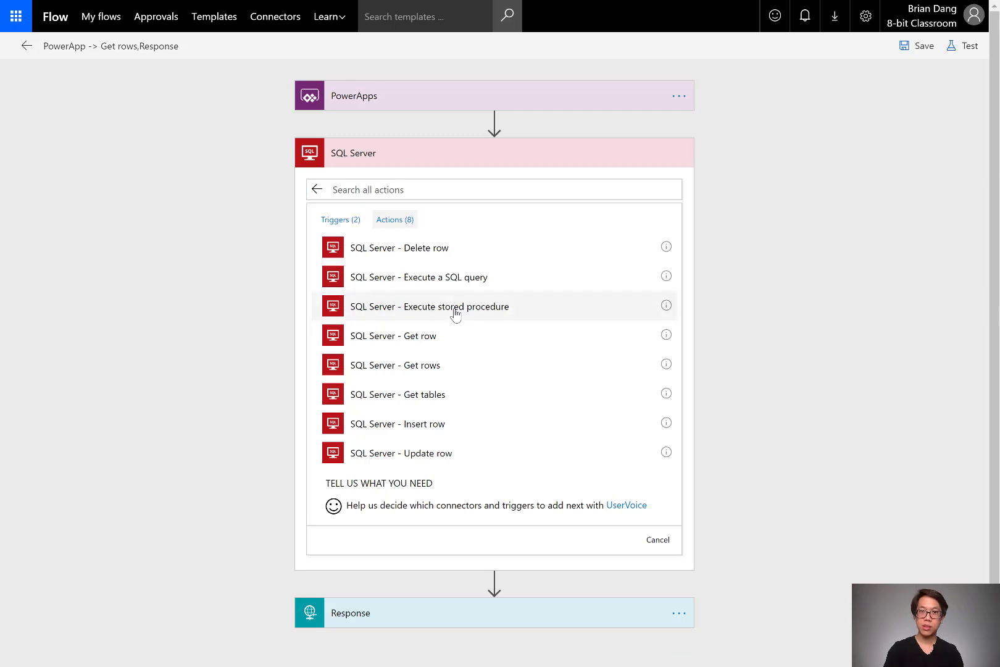
pyautogui.click(455, 313)
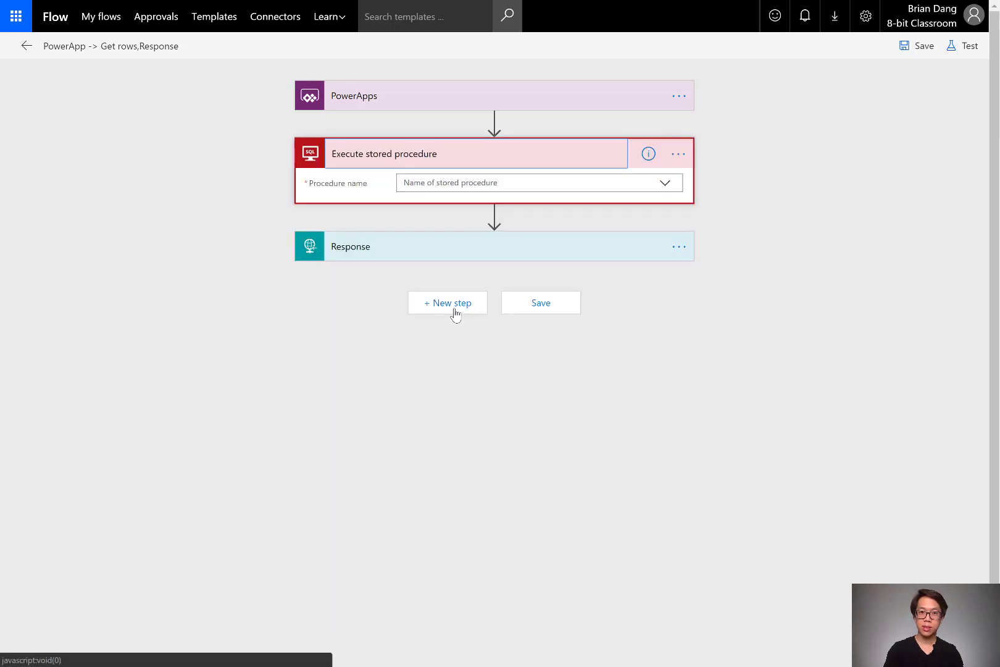
pyautogui.click(537, 180)
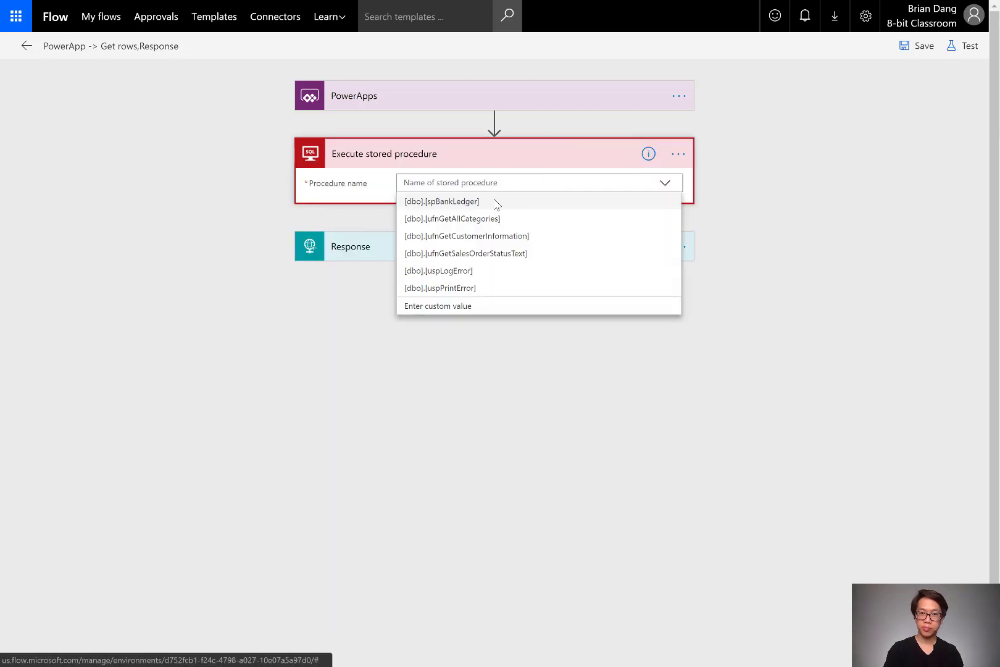
pyautogui.click(496, 201)
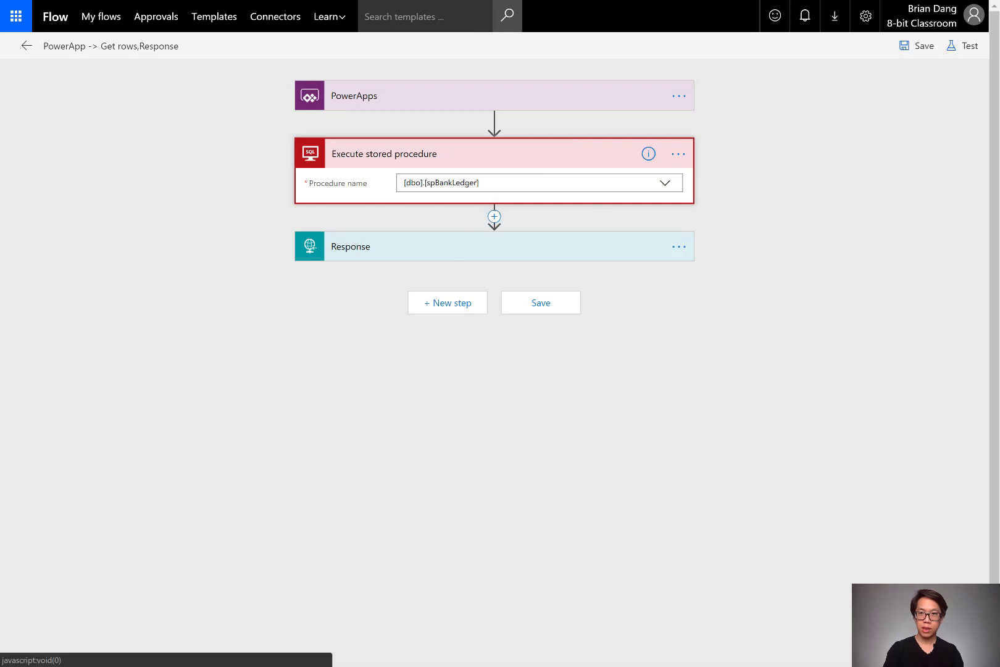
pyautogui.click(918, 52)
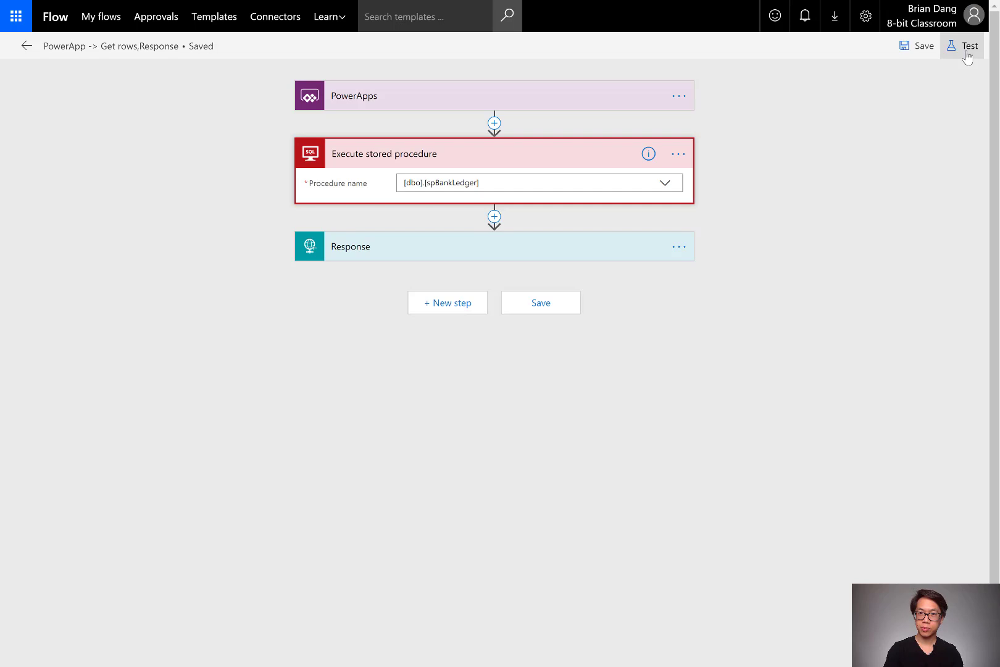
# Run a manually triggered test of the flow and expand the Execute stored procedure run details.
pyautogui.click(967, 48)
pyautogui.click(861, 105)
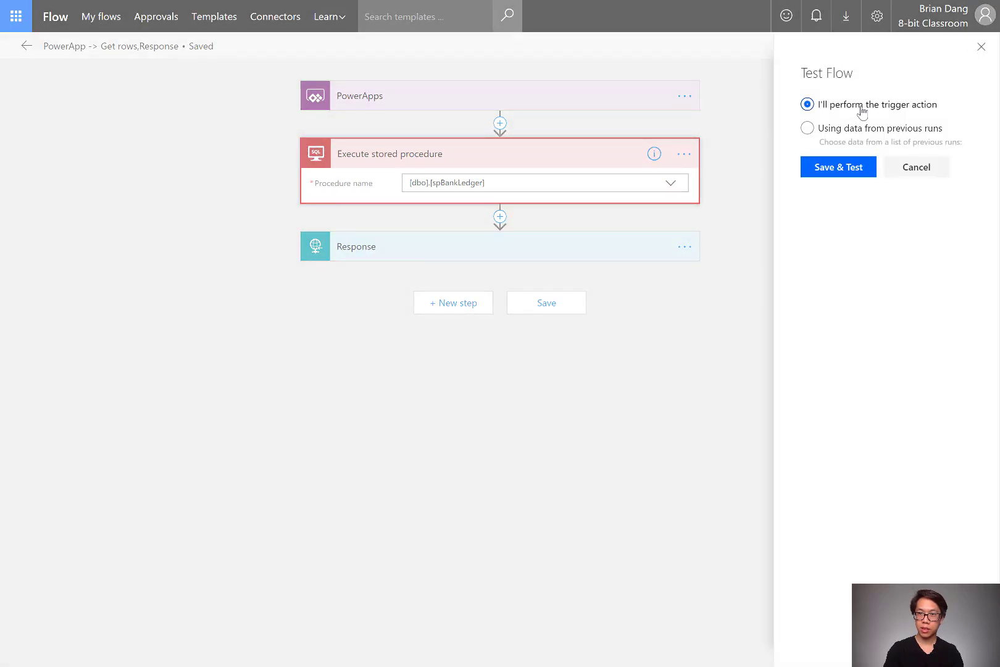
pyautogui.click(844, 167)
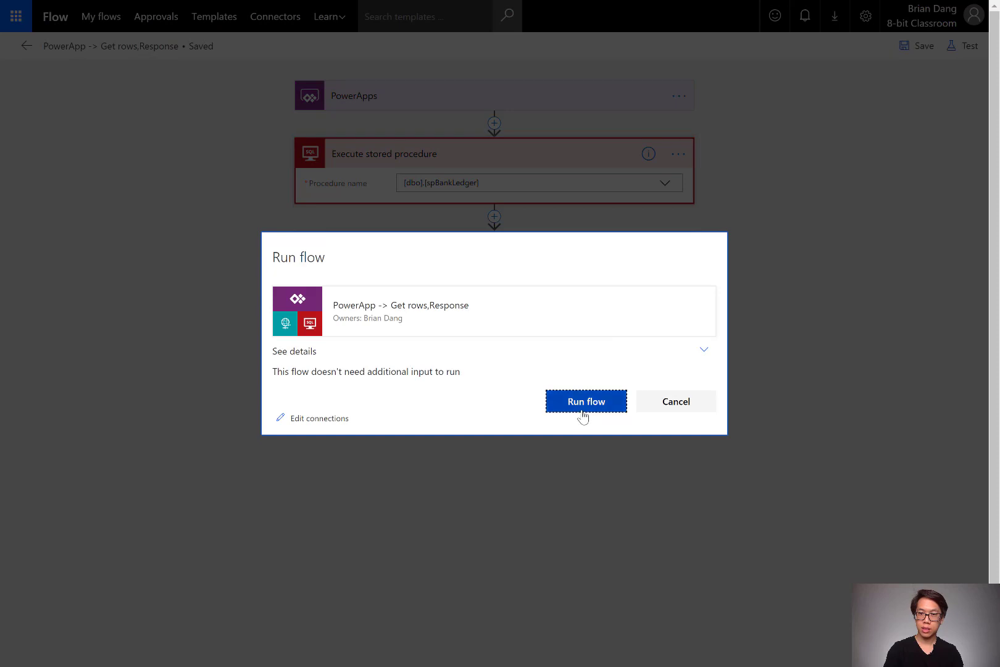
pyautogui.click(582, 414)
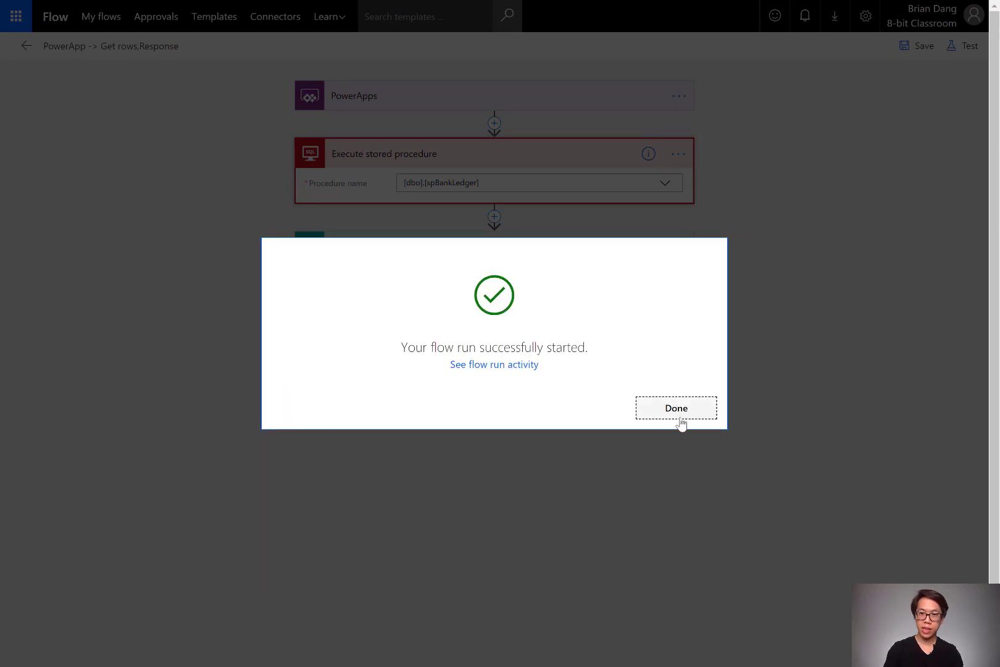
pyautogui.click(679, 412)
pyautogui.click(654, 414)
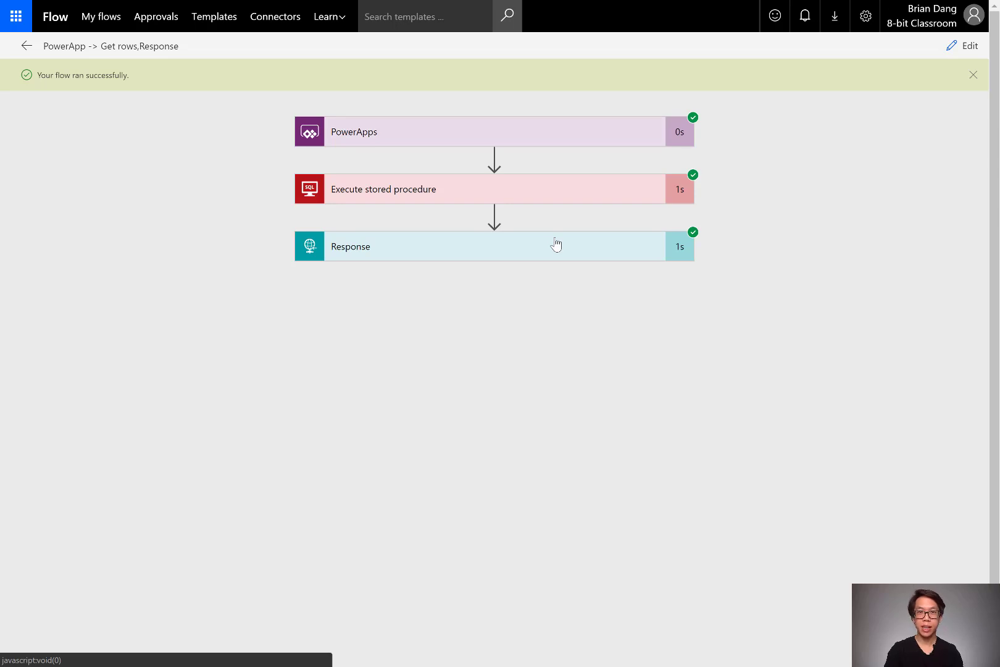
pyautogui.click(588, 203)
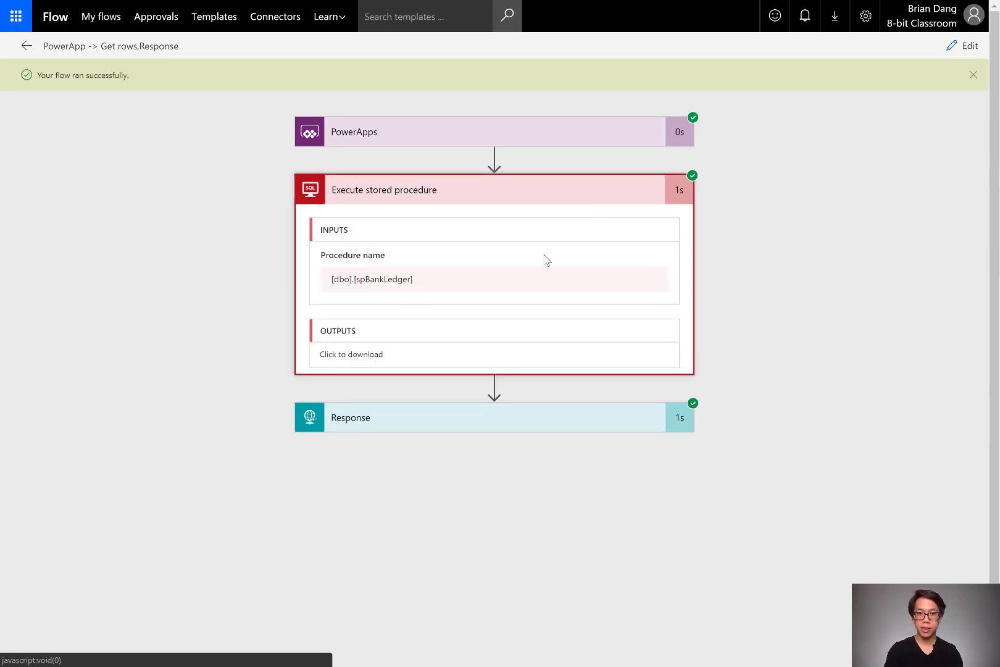
# In the downloaded stored procedure output, find Table1 and select and copy its rows array.
pyautogui.click(367, 359)
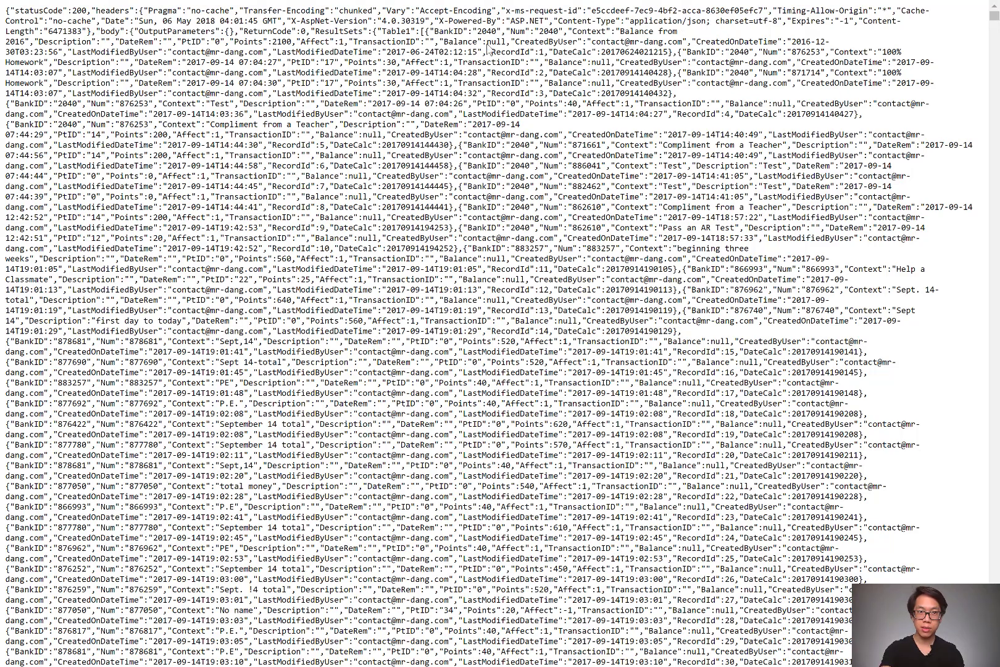
pyautogui.hotkey('ctrl', 'f')
pyautogui.write('table')
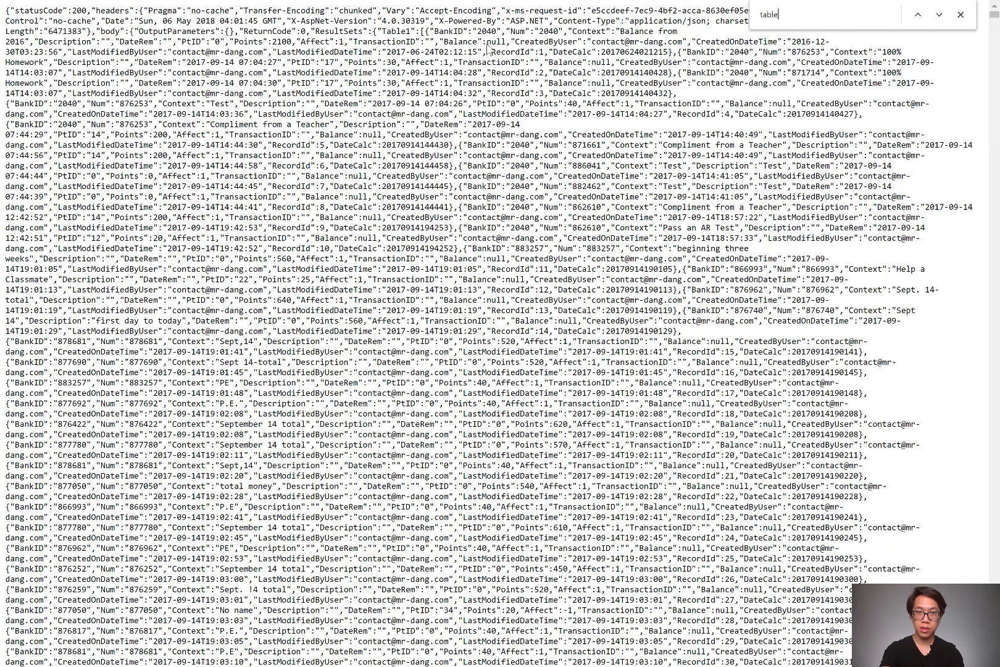
pyautogui.press('BackSpace')
pyautogui.press('BackSpace')
pyautogui.press('BackSpace')
pyautogui.press('BackSpace')
pyautogui.press('BackSpace')
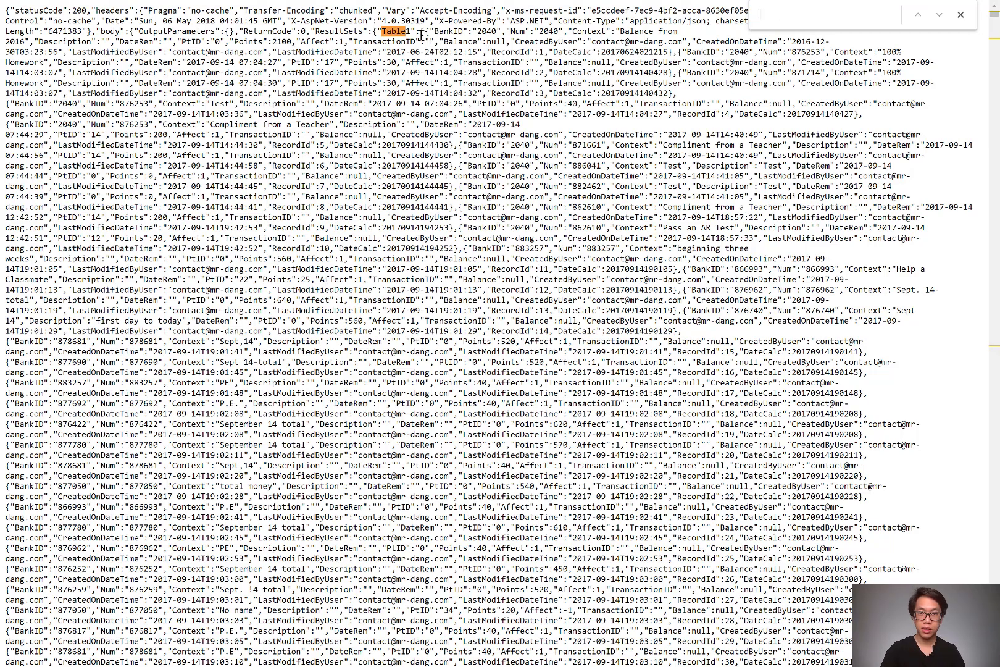
pyautogui.moveTo(421, 31); pyautogui.dragTo(434, 52)
pyautogui.moveTo(487, 365); pyautogui.dragTo(463, 250)
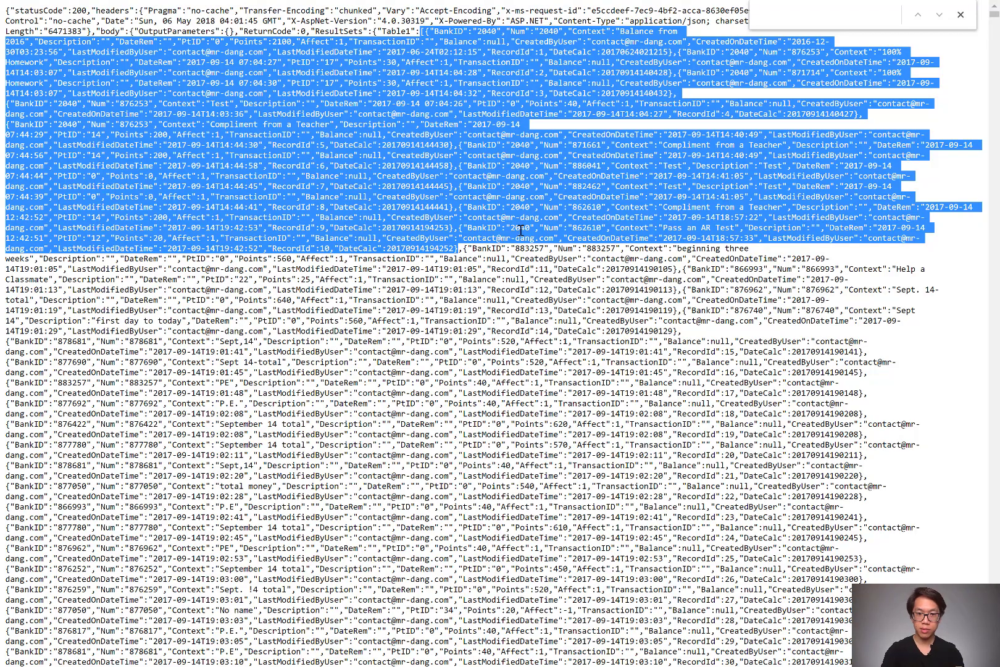
pyautogui.hotkey('ctrl', 'w')
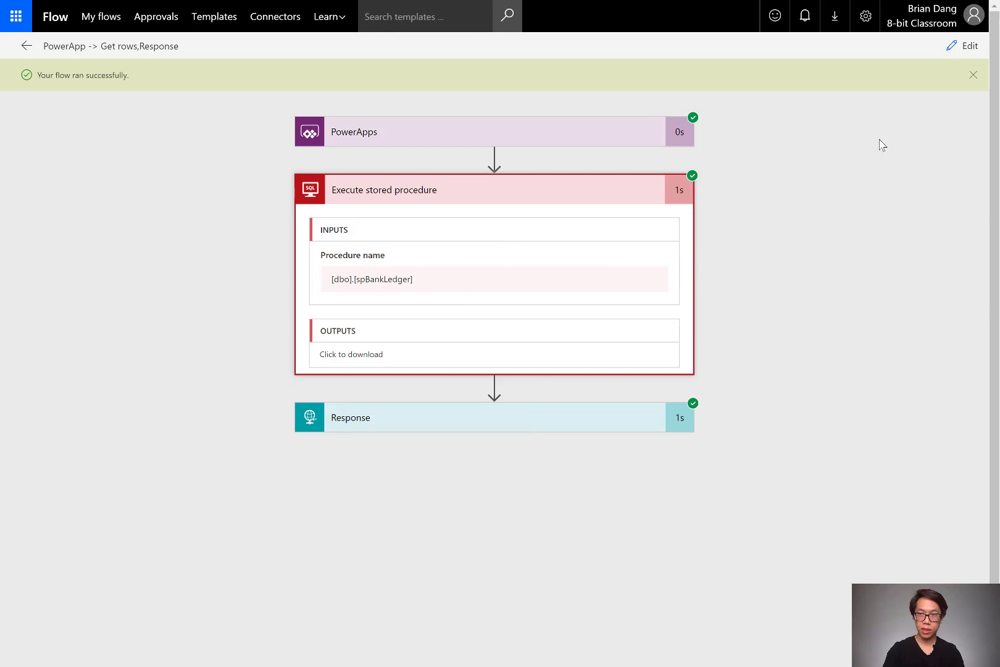
# Reopen the flow for editing and open the Response step's sample payload box.
pyautogui.click(944, 53)
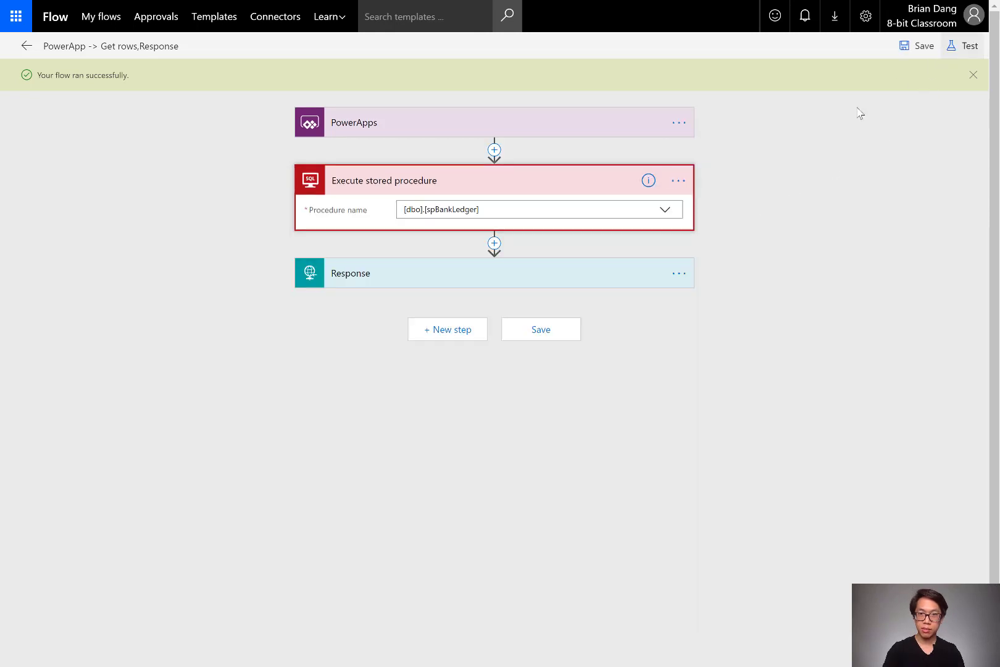
pyautogui.click(554, 285)
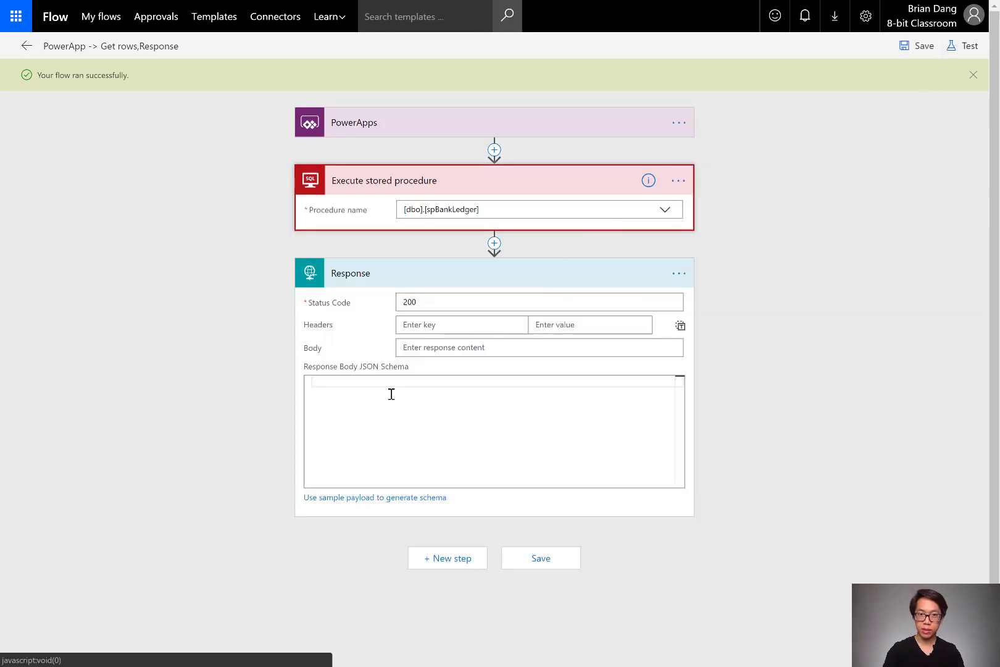
pyautogui.click(325, 499)
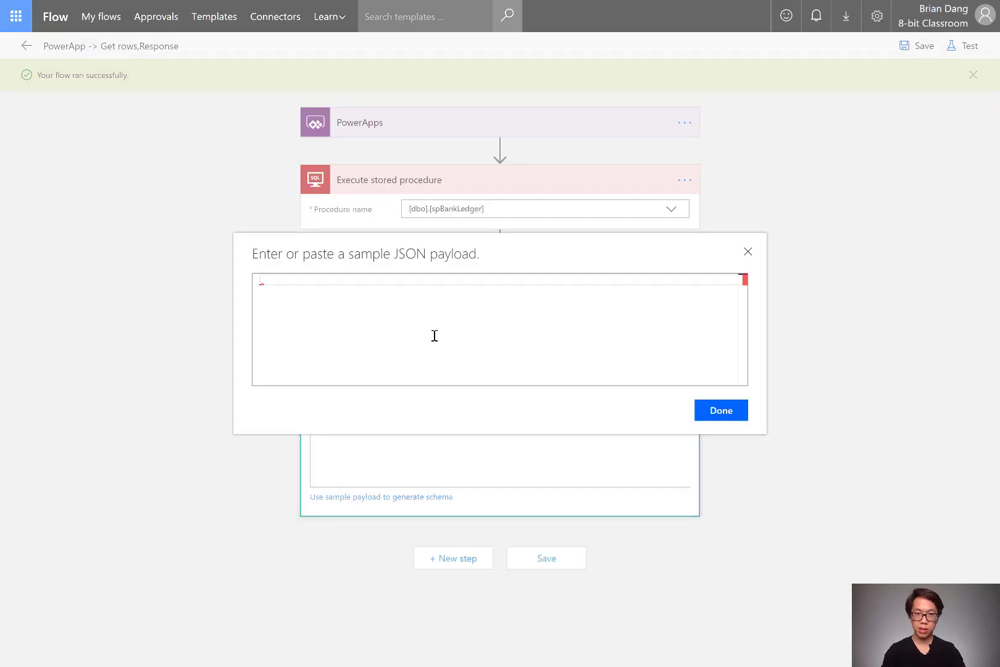
# Paste the Table1 rows, append a closing ] to form an array, and generate the schema.
pyautogui.hotkey('ctrl', 'v')
pyautogui.press('Home')
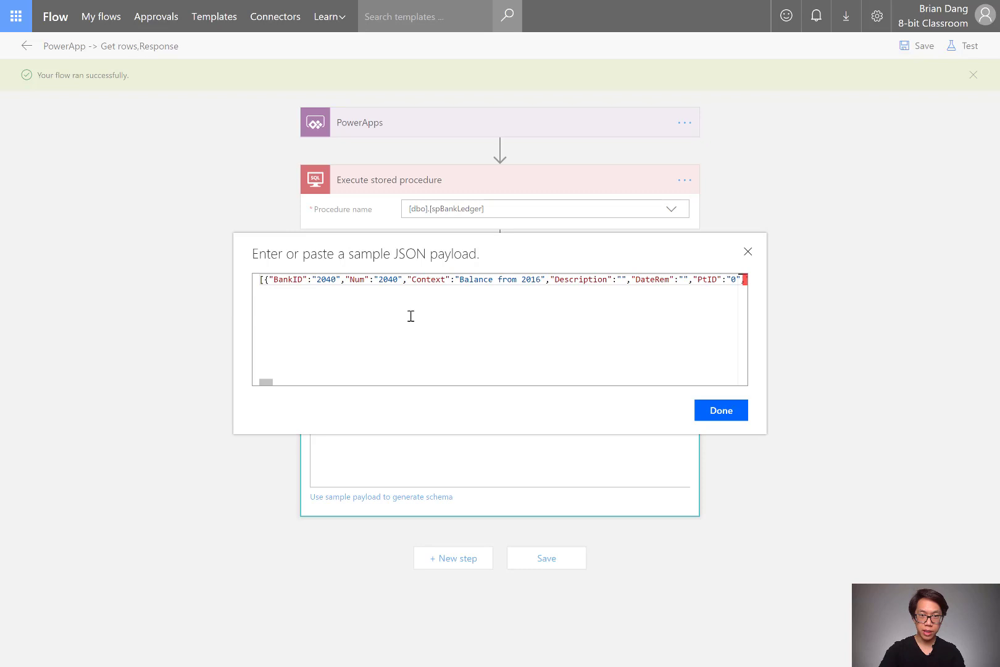
pyautogui.click(270, 282)
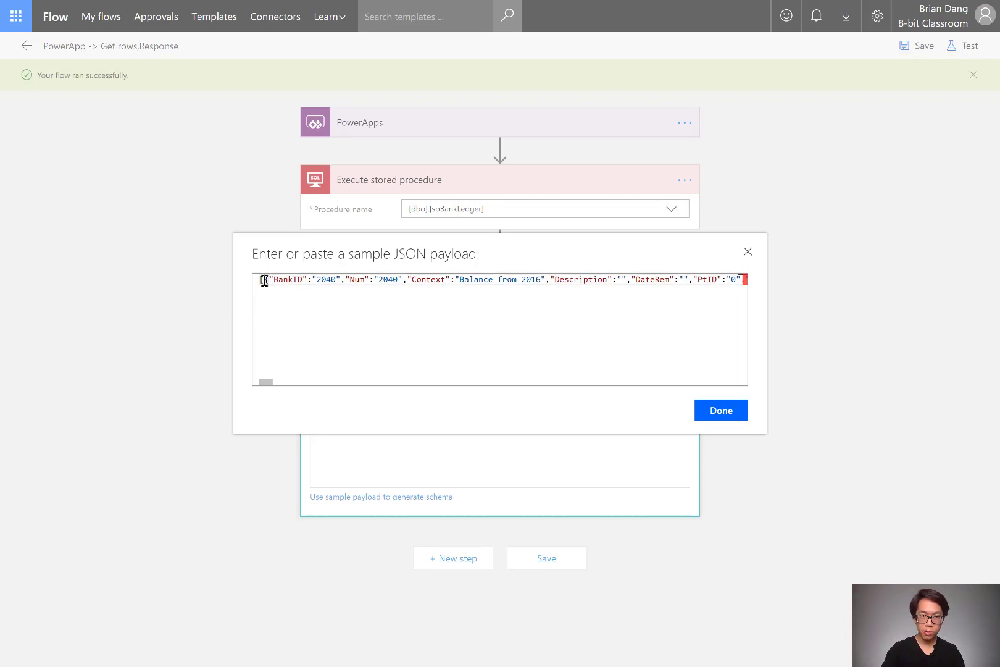
pyautogui.moveTo(264, 282); pyautogui.dragTo(900, 275)
pyautogui.press('Home')
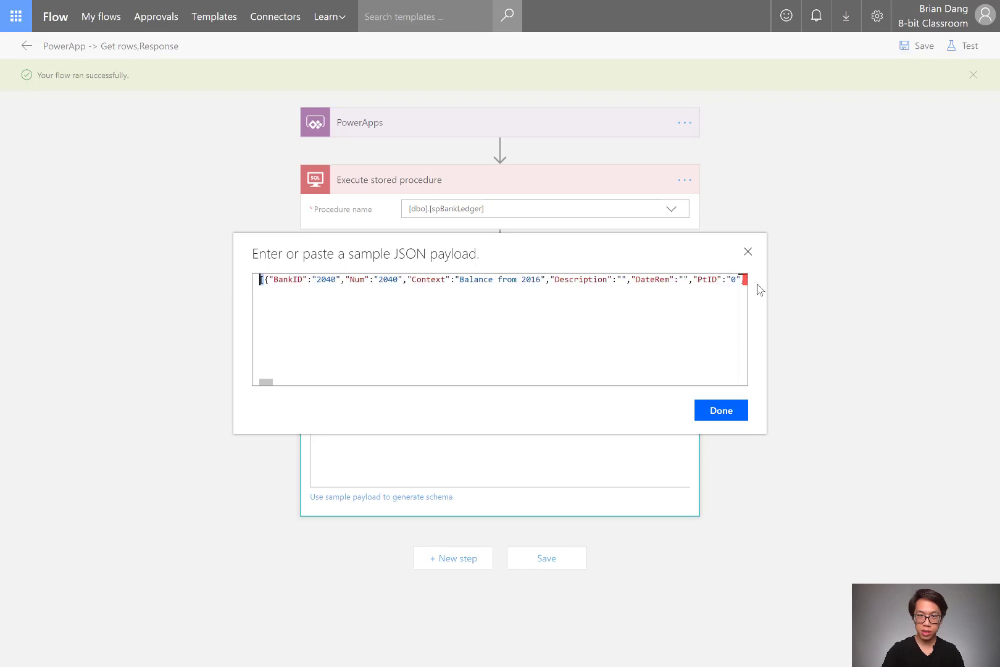
pyautogui.hotkey('ctrl', 'a')
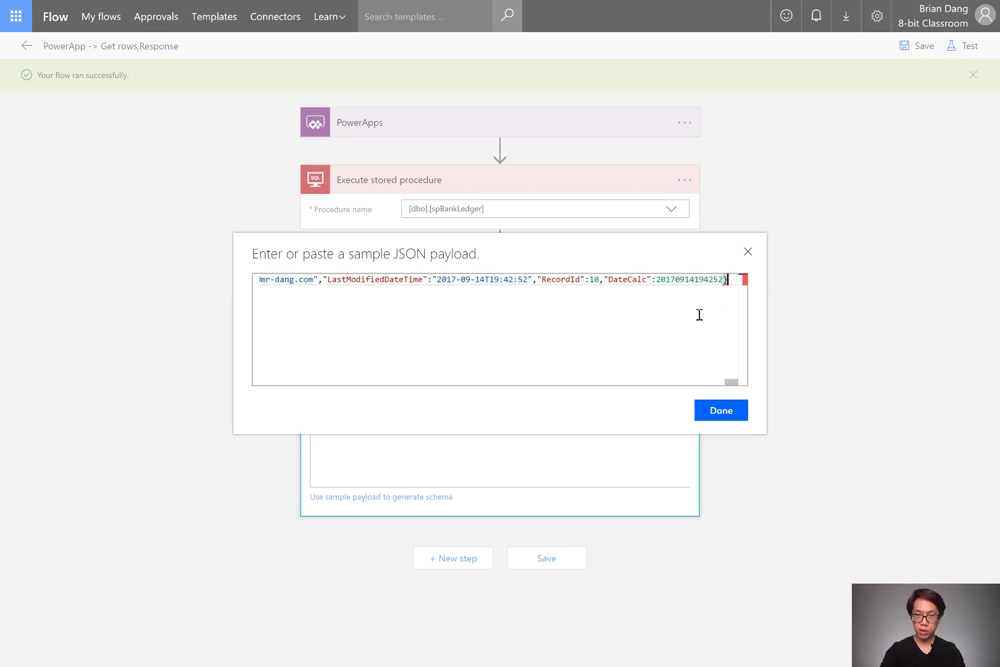
pyautogui.click(699, 314)
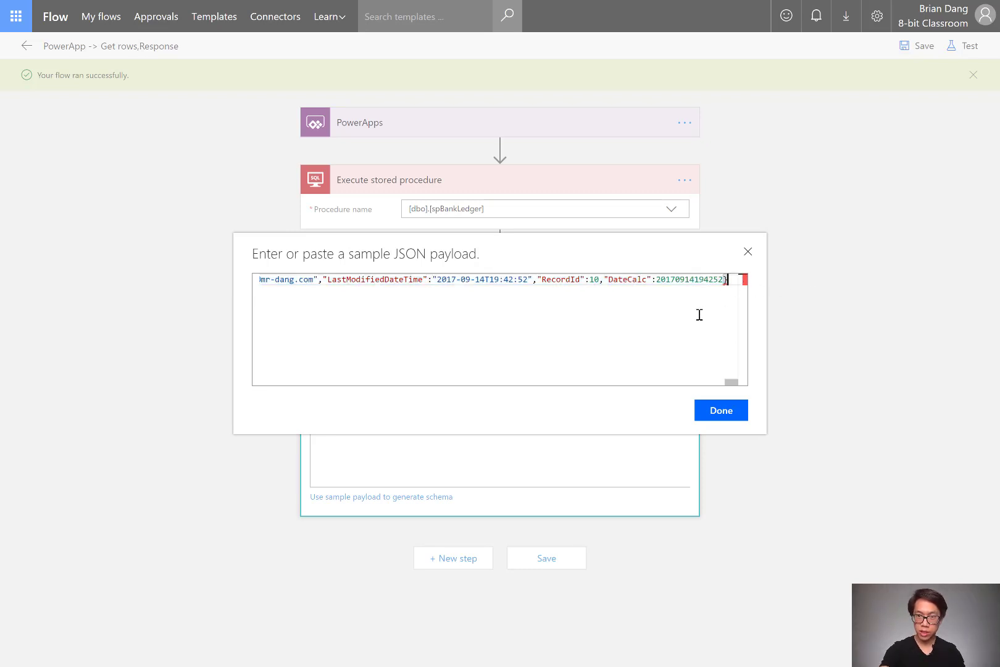
pyautogui.write(']')
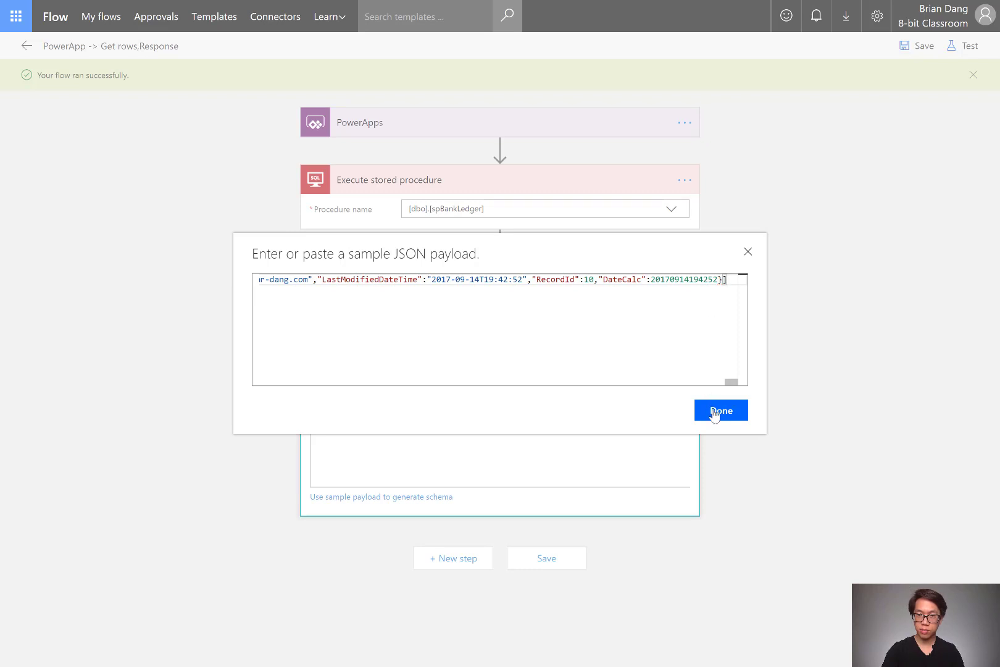
pyautogui.click(714, 413)
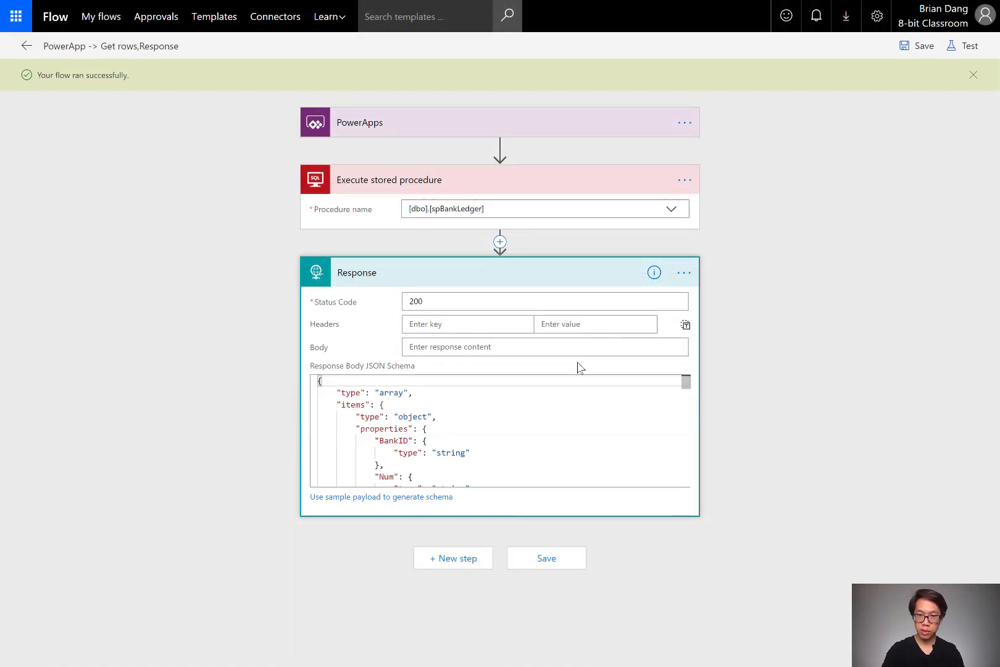
# Find the empty Balance property and copy TransactionID's "type" line from the schema.
pyautogui.scroll(-3, 416, 426)
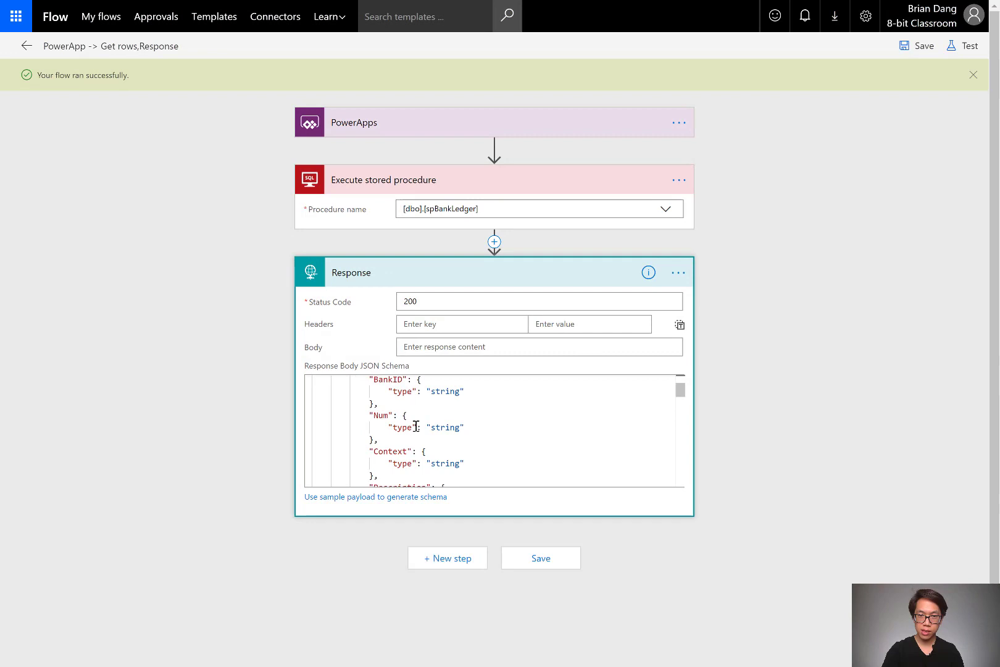
pyautogui.scroll(-2, 416, 426)
pyautogui.scroll(1, 424, 412)
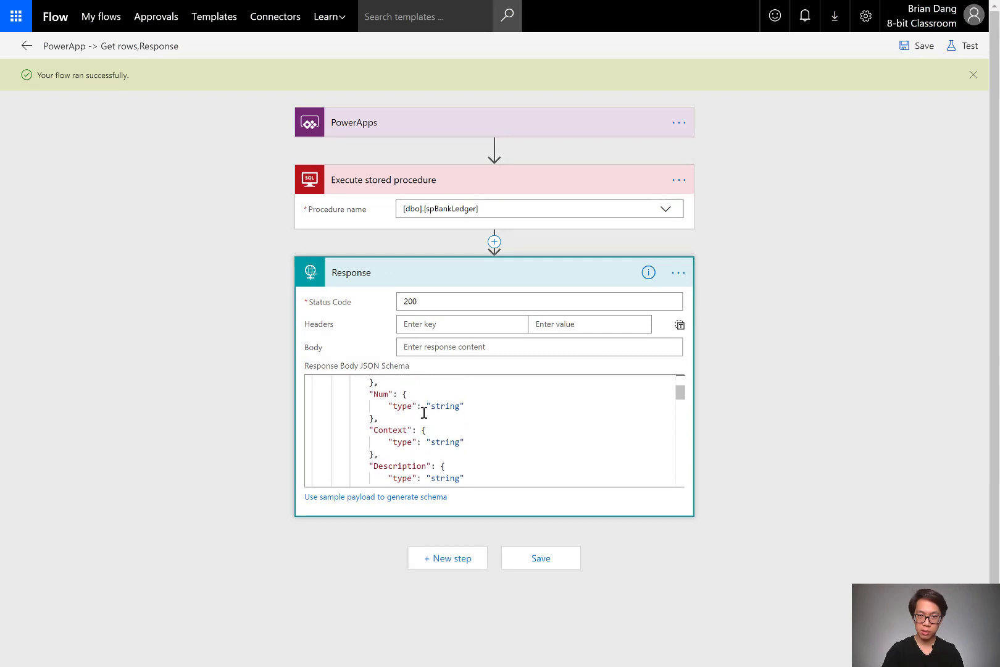
pyautogui.scroll(-4, 424, 413)
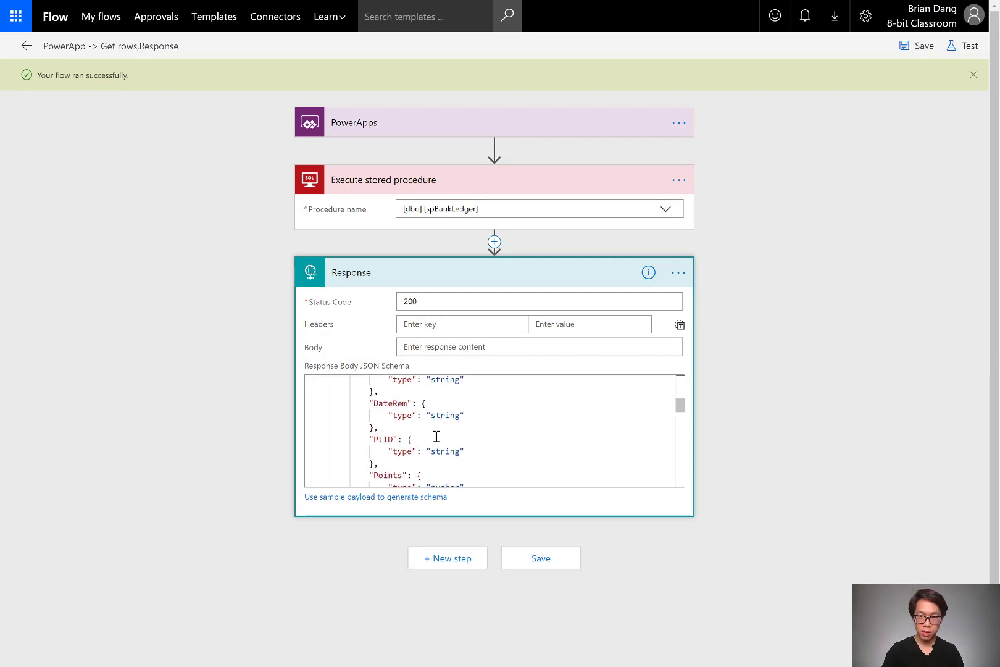
pyautogui.scroll(-3, 436, 437)
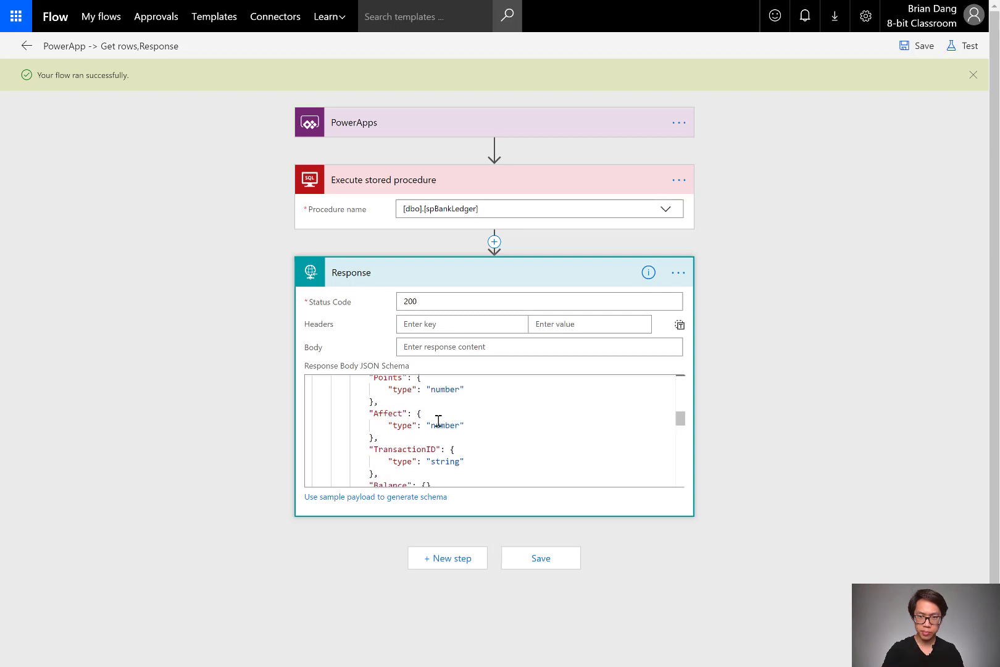
pyautogui.scroll(-2, 437, 421)
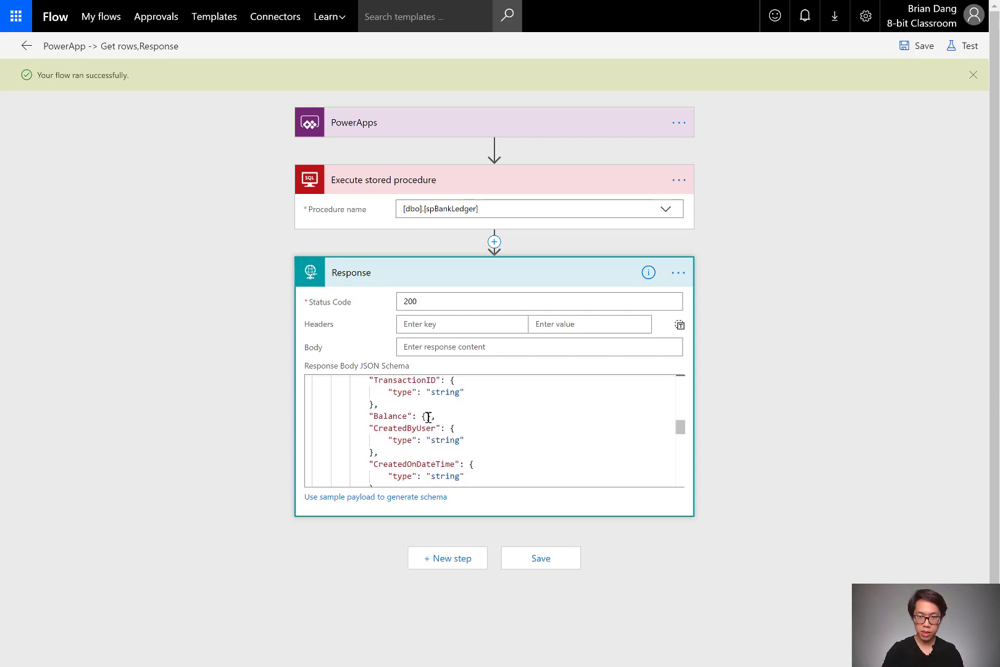
pyautogui.click(428, 417)
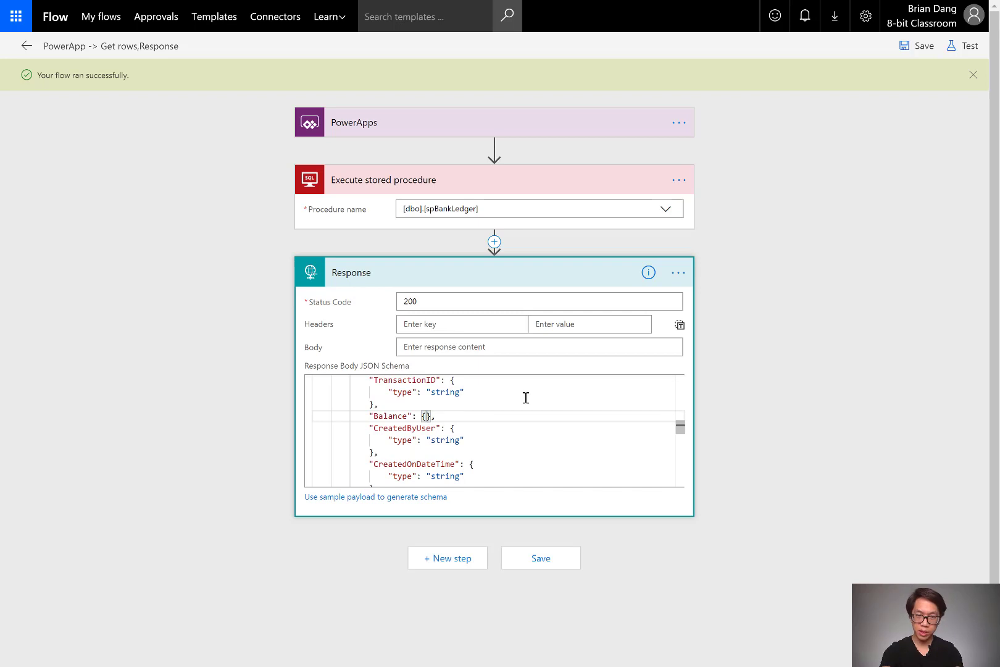
pyautogui.click(526, 398)
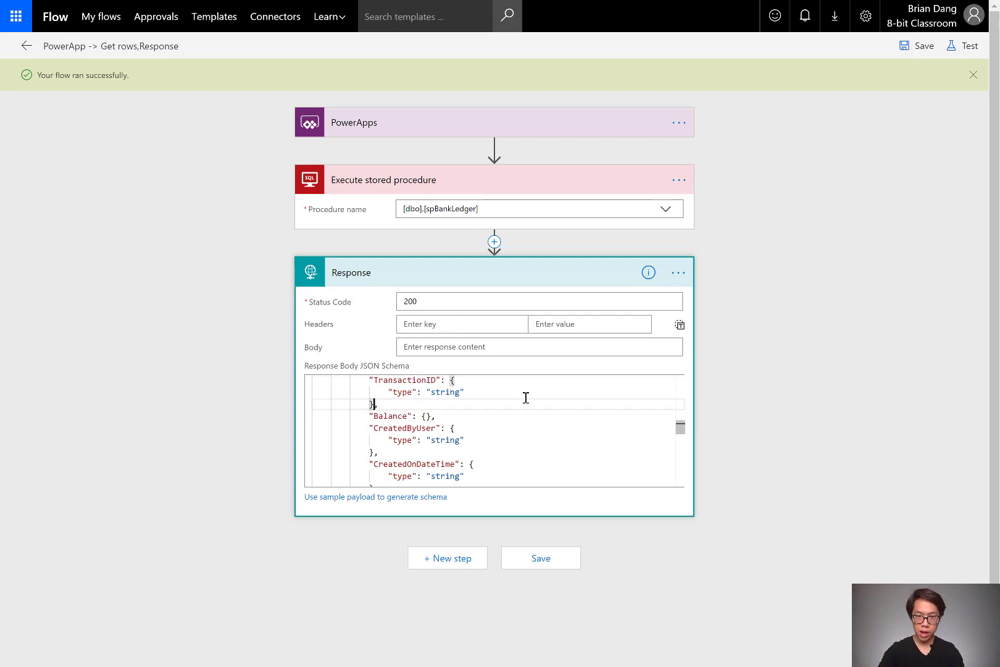
pyautogui.press('Up')
pyautogui.press('Home')
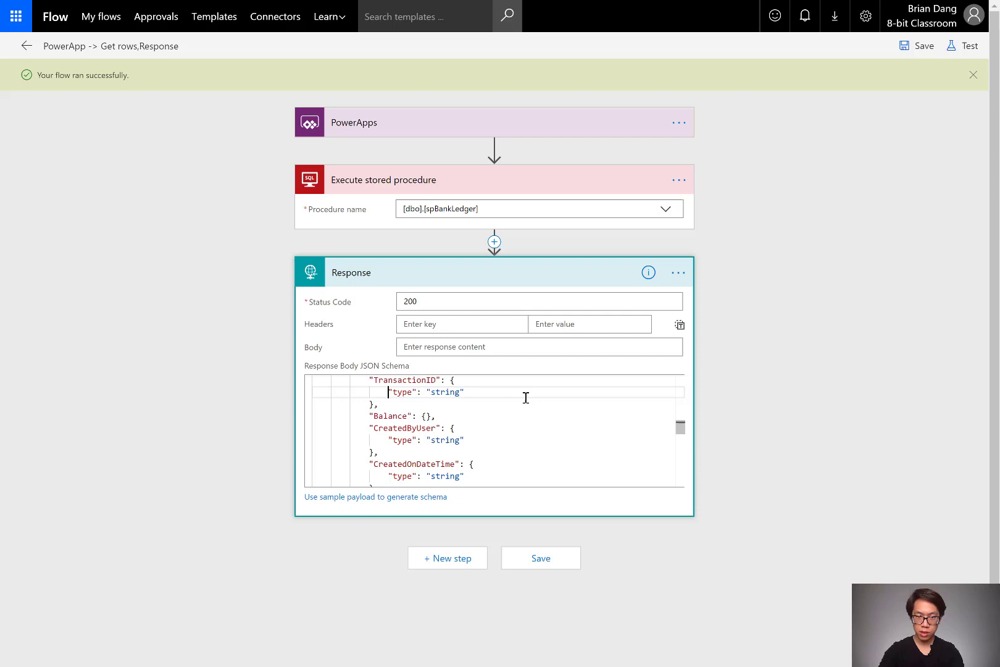
pyautogui.hotkey('shift', 'End')
pyautogui.hotkey('ctrl', 'c')
# Paste the type line into Balance's braces and change its value from "string" to "number".
pyautogui.click(424, 418)
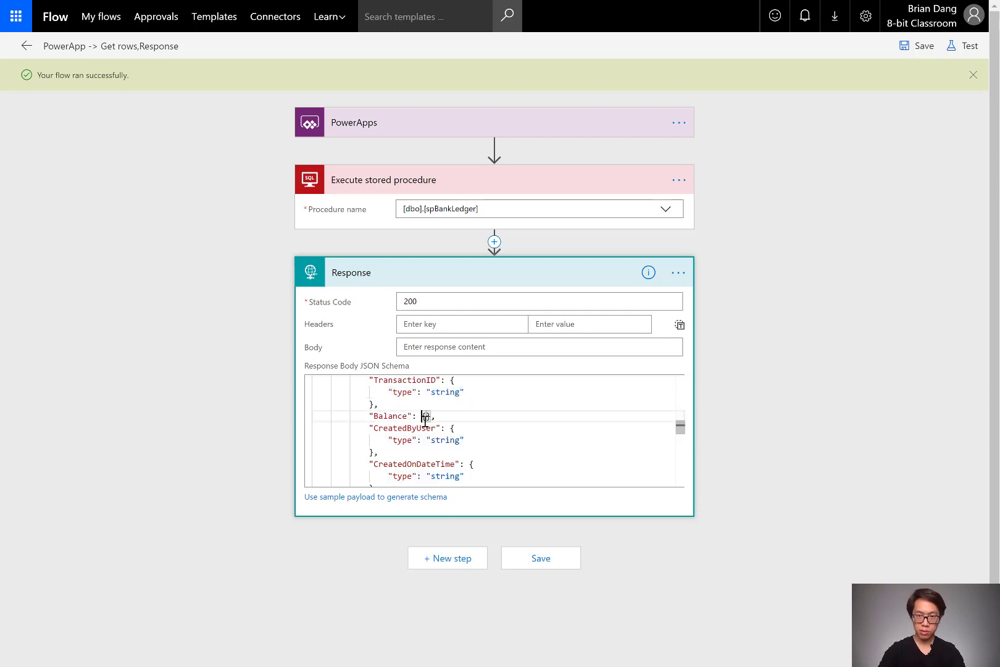
pyautogui.press('Return')
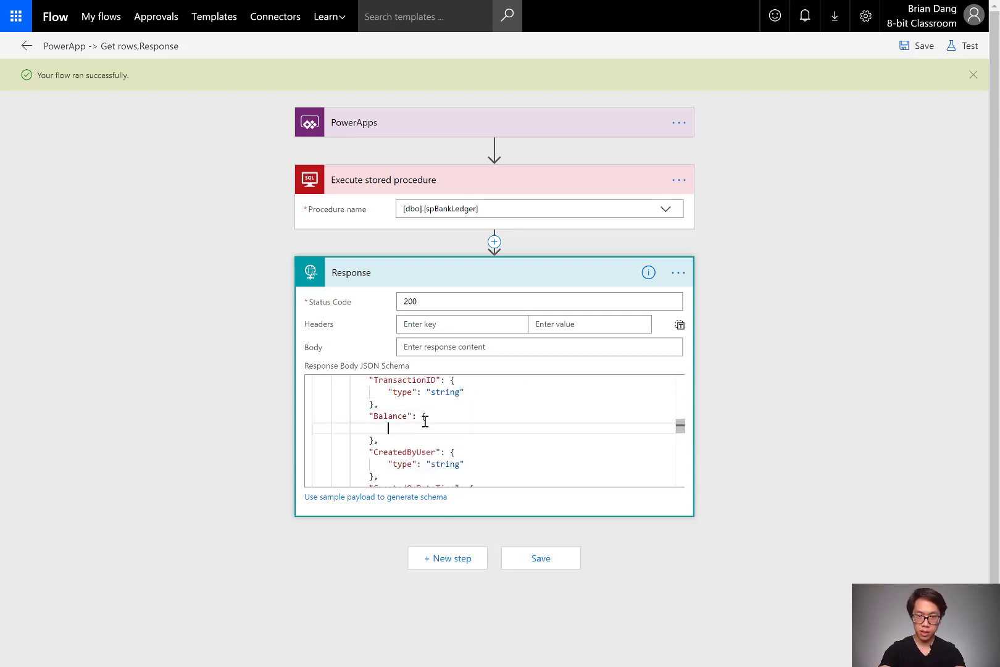
pyautogui.hotkey('ctrl', 'v')
pyautogui.hotkey('ctrl', 'shift', 'Left')
pyautogui.press('BackSpace')
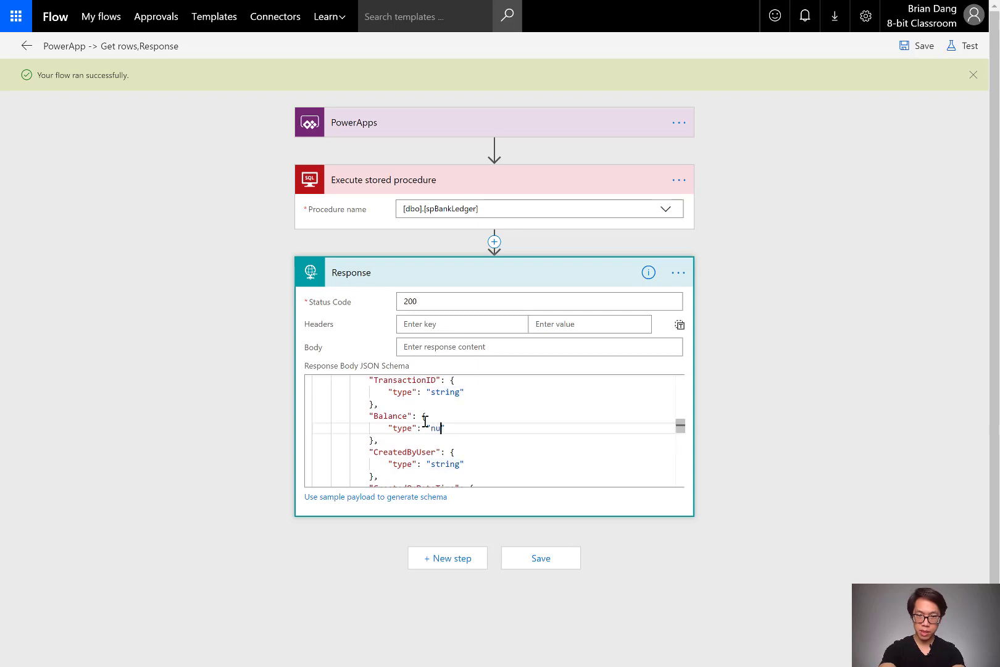
pyautogui.write('number')
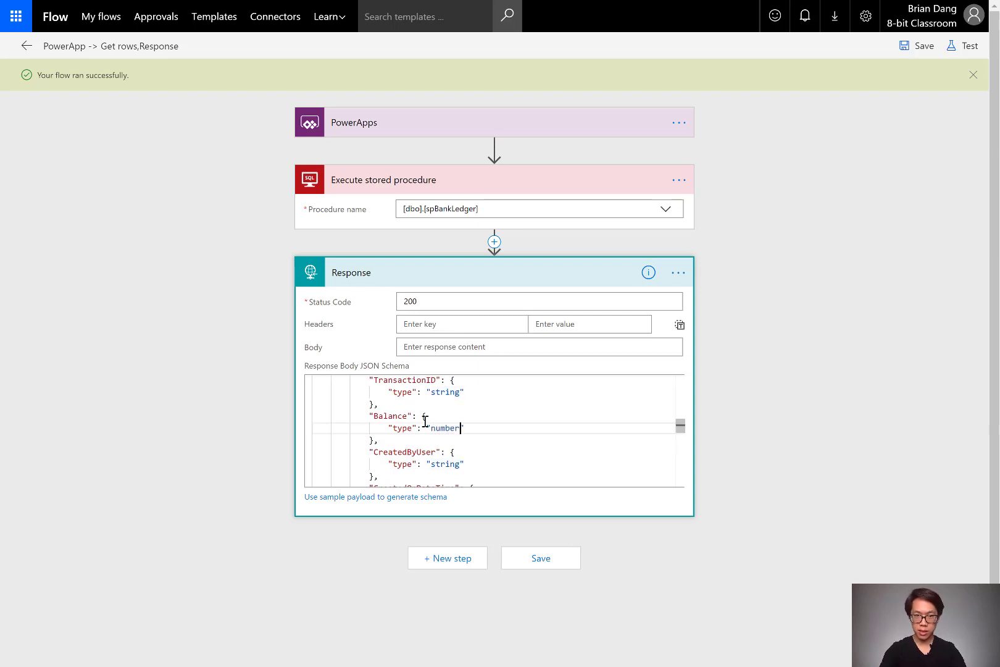
pyautogui.scroll(-1, 425, 421)
pyautogui.scroll(-6, 425, 422)
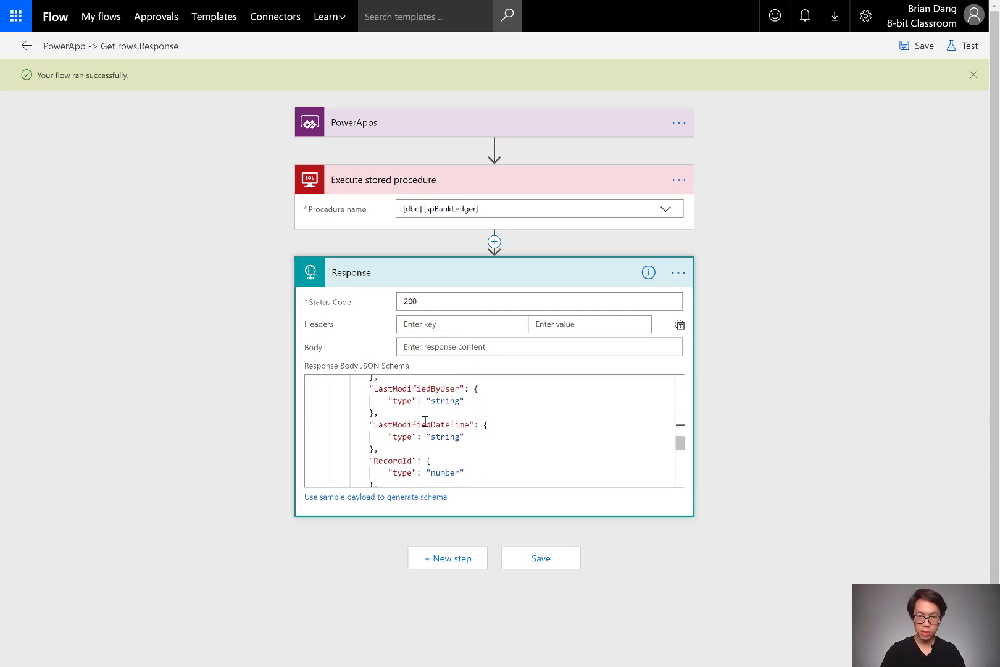
pyautogui.scroll(-8, 426, 422)
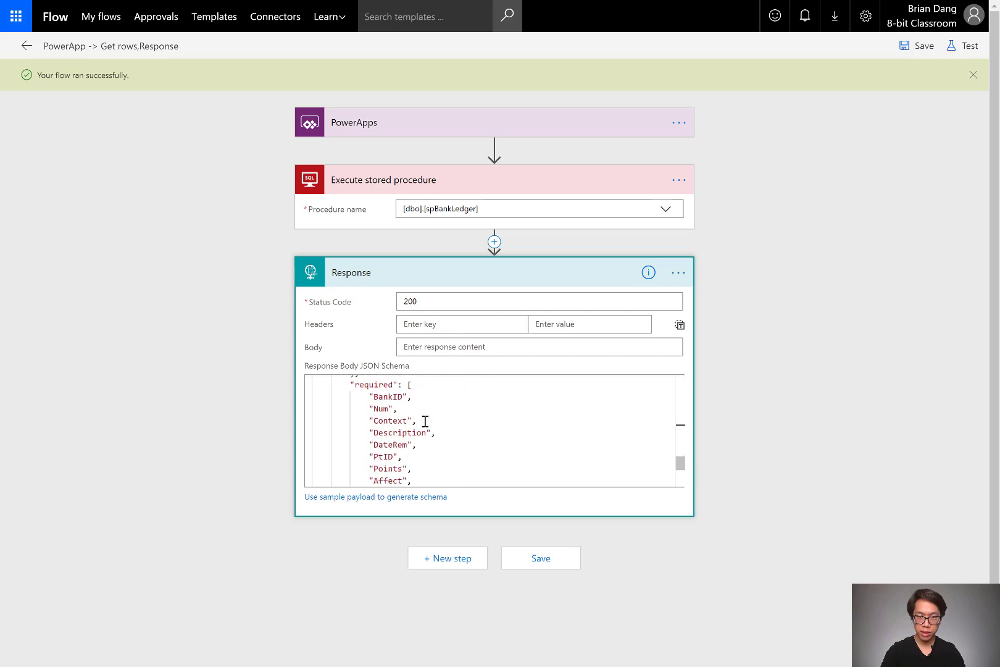
pyautogui.scroll(-2, 425, 422)
pyautogui.scroll(4, 426, 422)
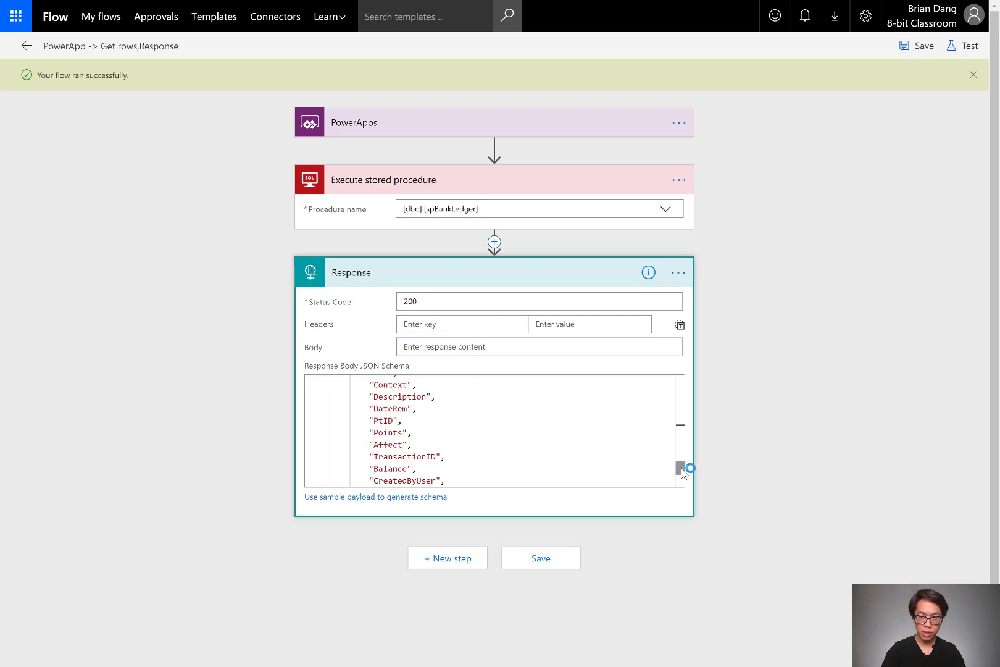
pyautogui.moveTo(680, 467); pyautogui.dragTo(684, 382)
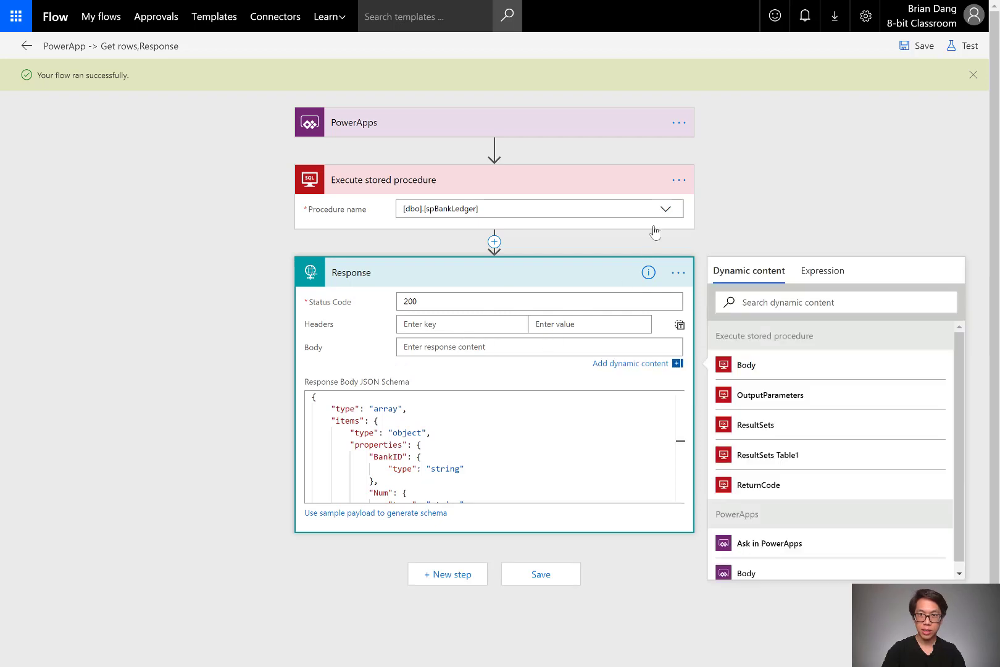
# Dismiss the Dynamic content panel by clicking the empty canvas.
pyautogui.click(875, 166)
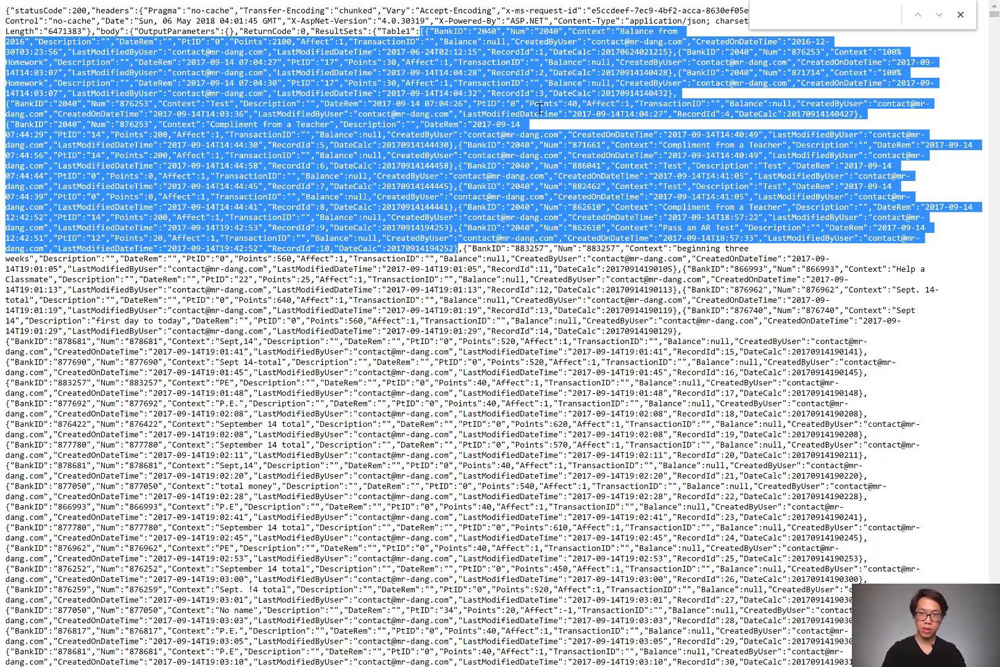
# Fill the Response Body with the Execute stored procedure's ResultSets Table1 dynamic content.
pyautogui.hotkey('ctrl', 'w')
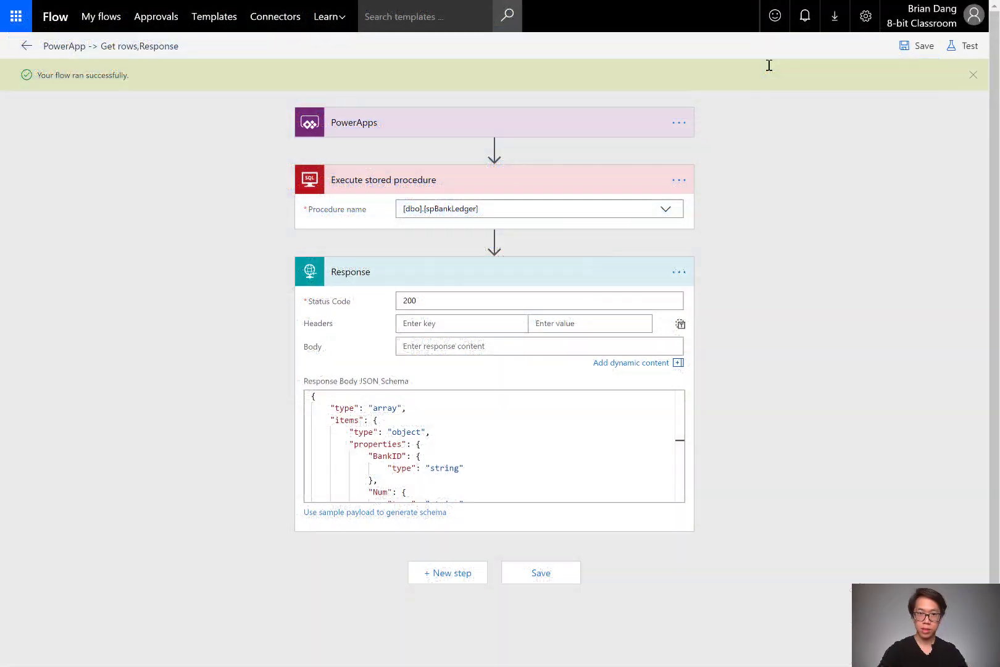
pyautogui.click(496, 346)
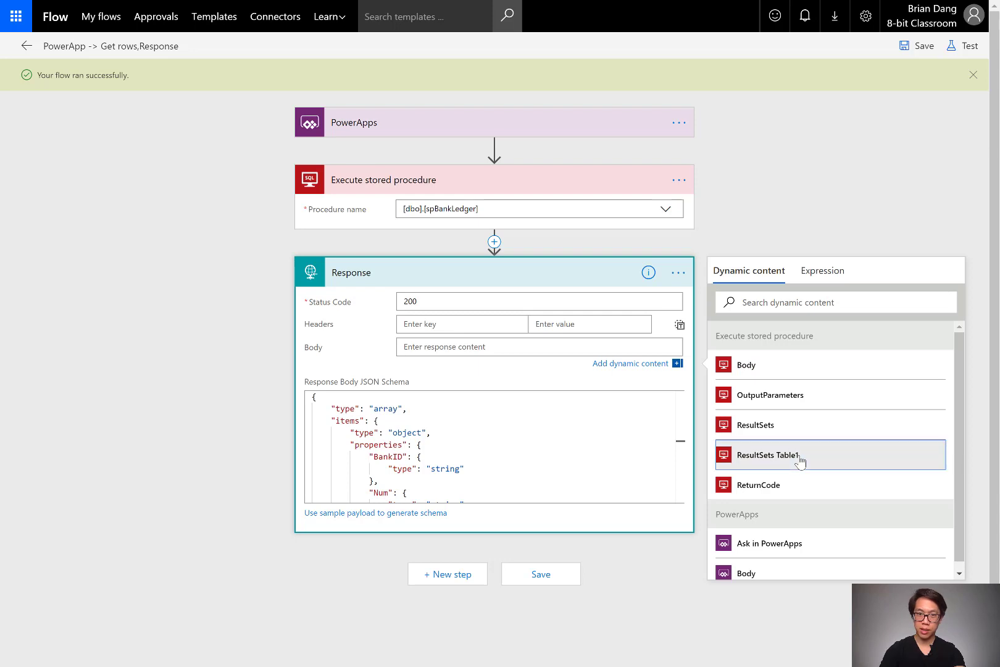
pyautogui.click(800, 458)
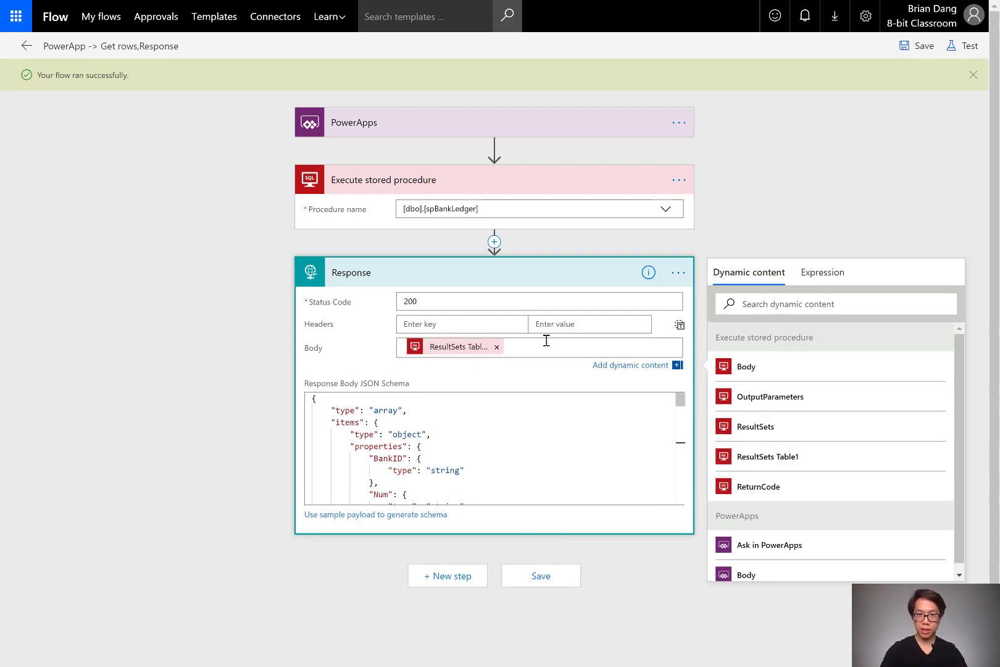
# Save, run a manually triggered test, and expand the Response step's run inputs and outputs.
pyautogui.click(537, 575)
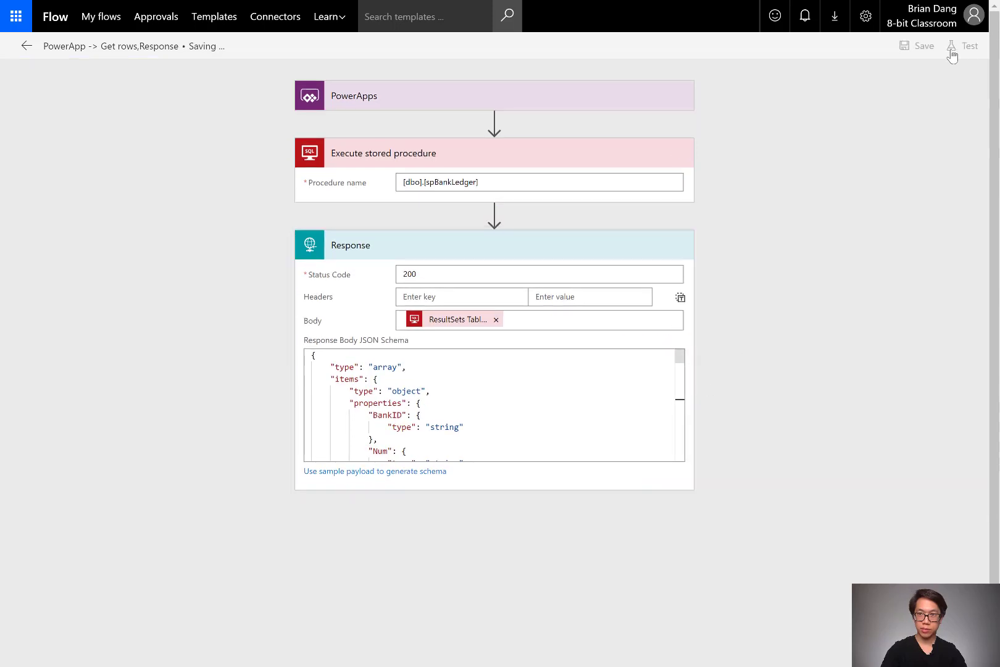
pyautogui.click(962, 46)
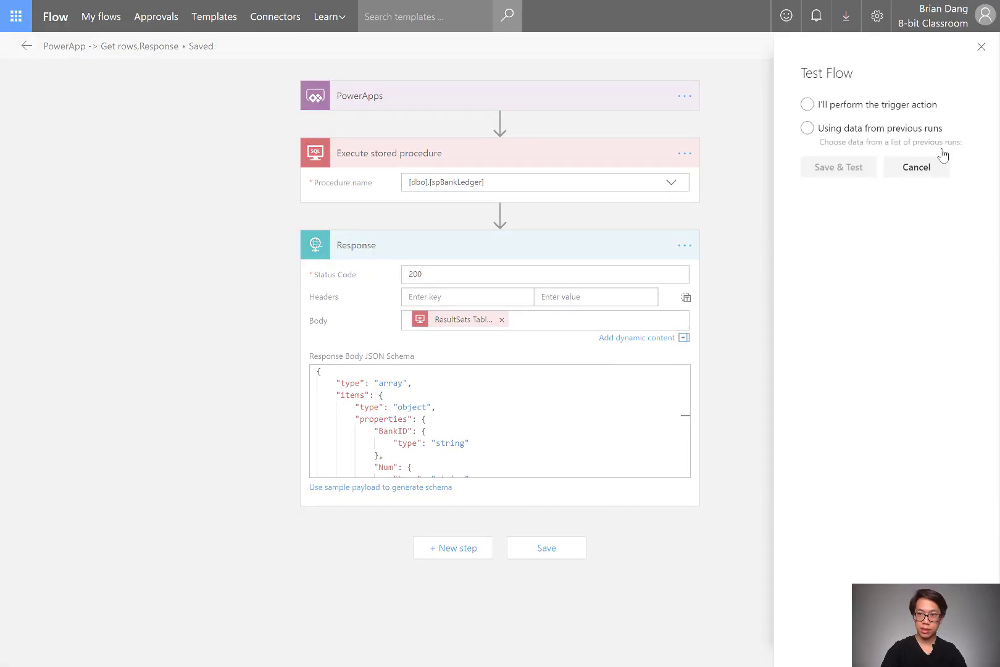
pyautogui.click(865, 106)
pyautogui.click(841, 168)
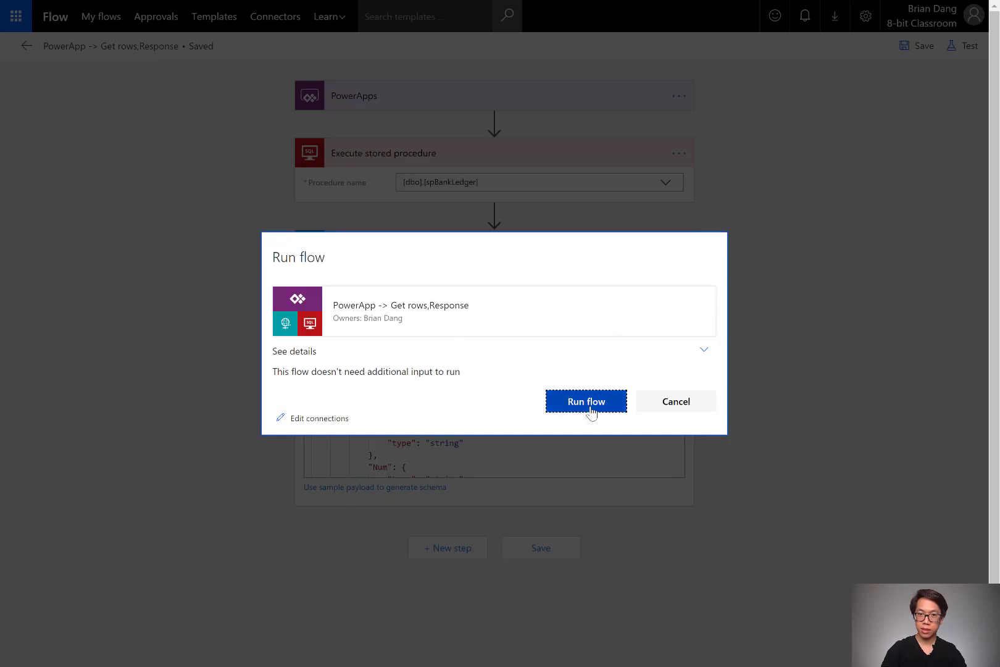
pyautogui.click(587, 401)
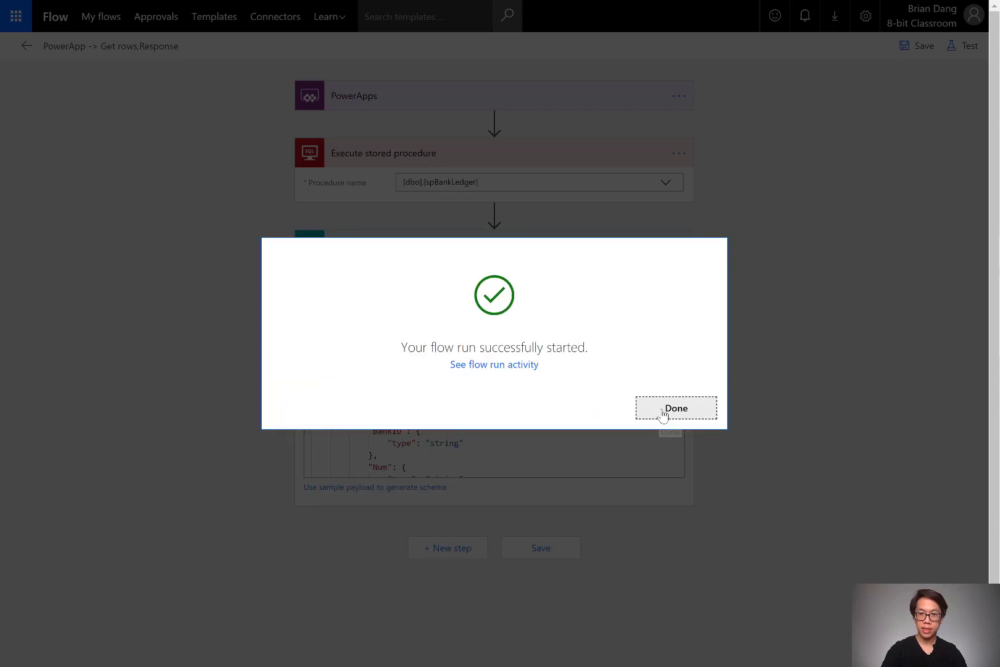
pyautogui.click(662, 409)
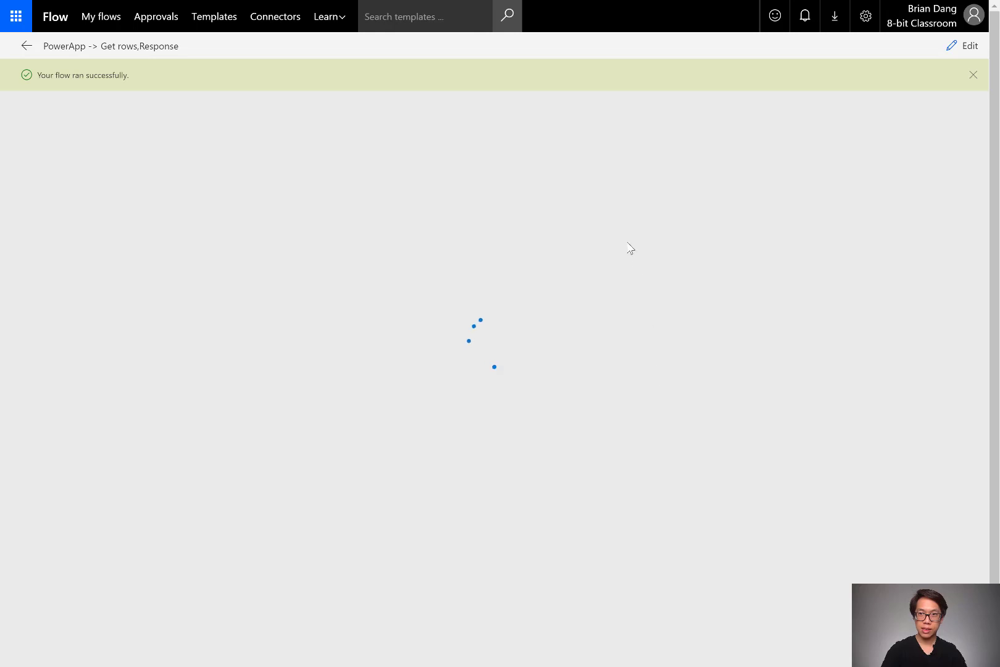
pyautogui.click(565, 245)
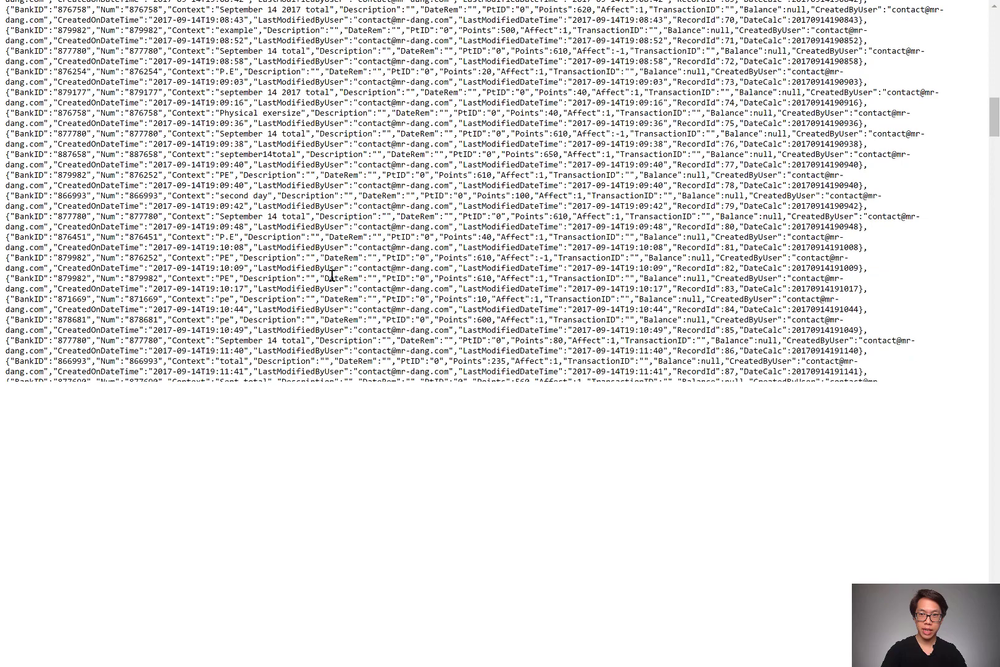
pyautogui.scroll(-3, 331, 275)
pyautogui.scroll(15, 332, 275)
pyautogui.scroll(-3, 332, 275)
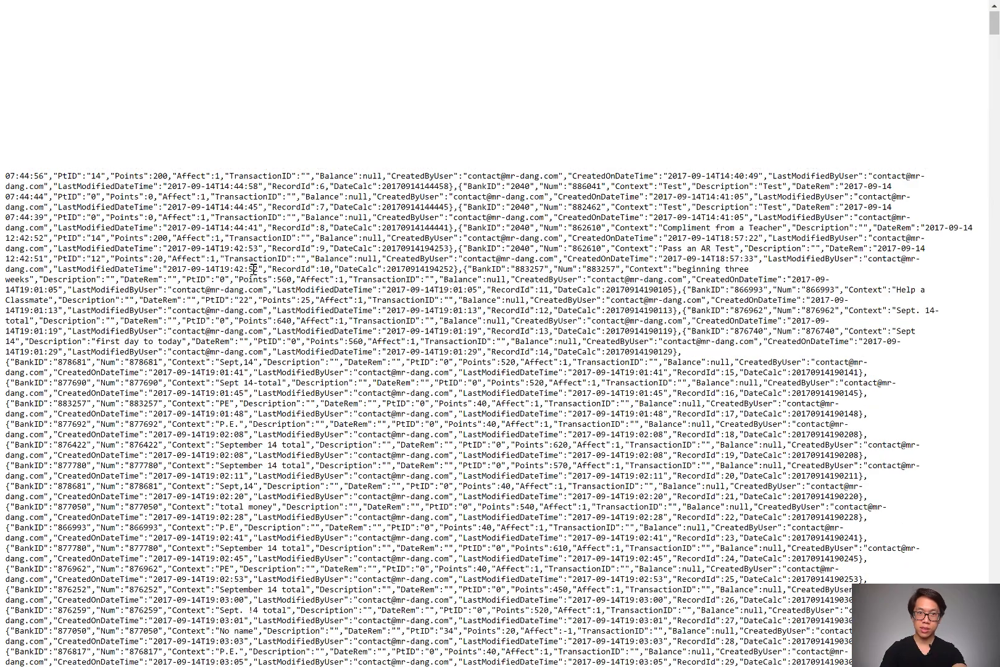
pyautogui.scroll(3, 349, 124)
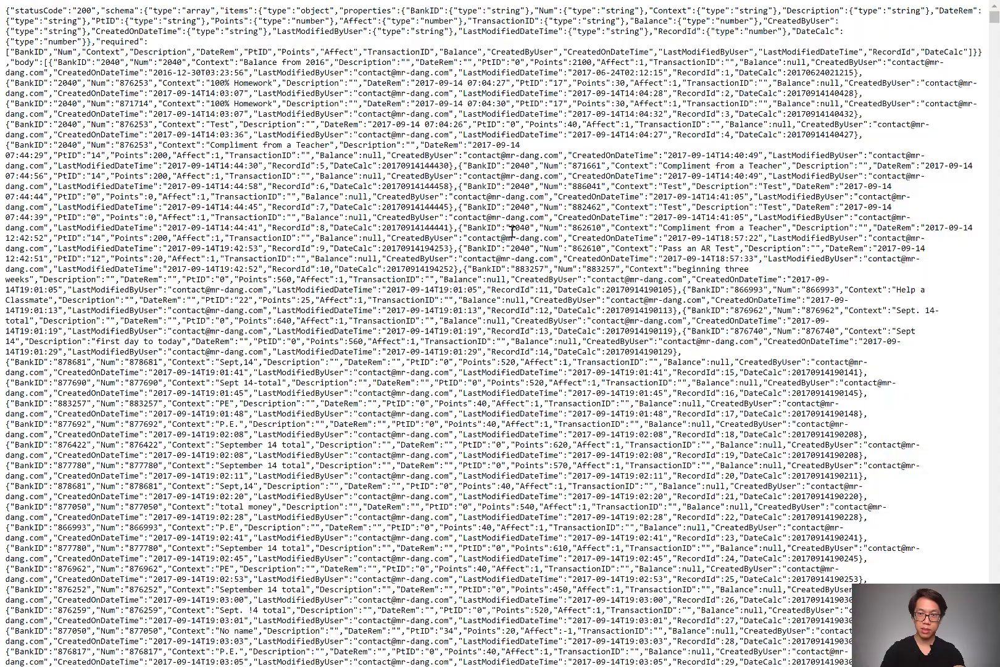
pyautogui.hotkey('ctrl', 'w')
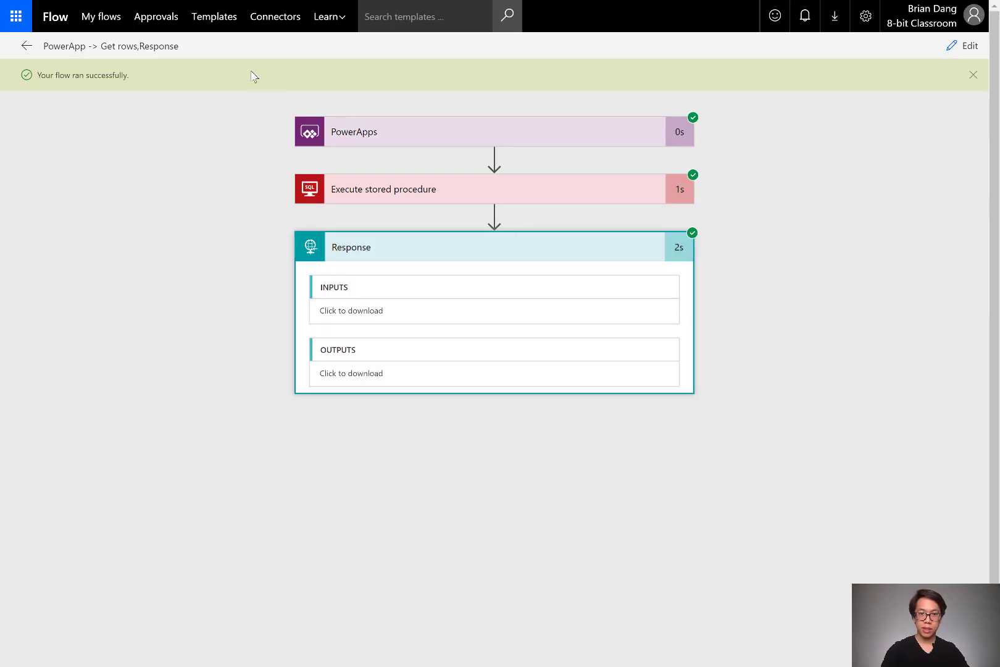
# Insert a SQL Server Get rows action before the Response step and list its tables.
pyautogui.click(963, 45)
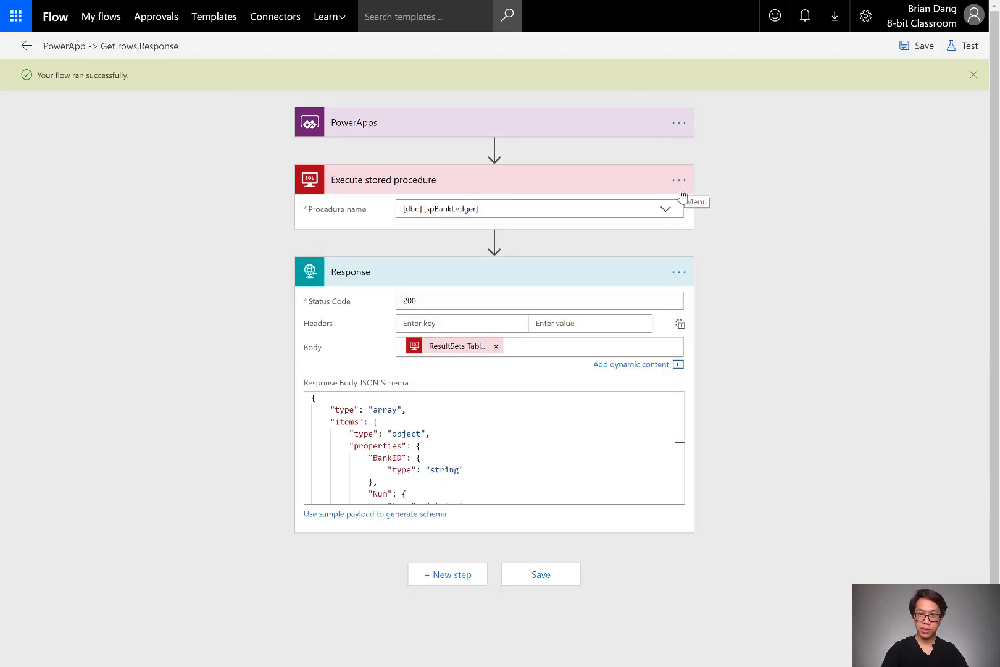
pyautogui.click(679, 181)
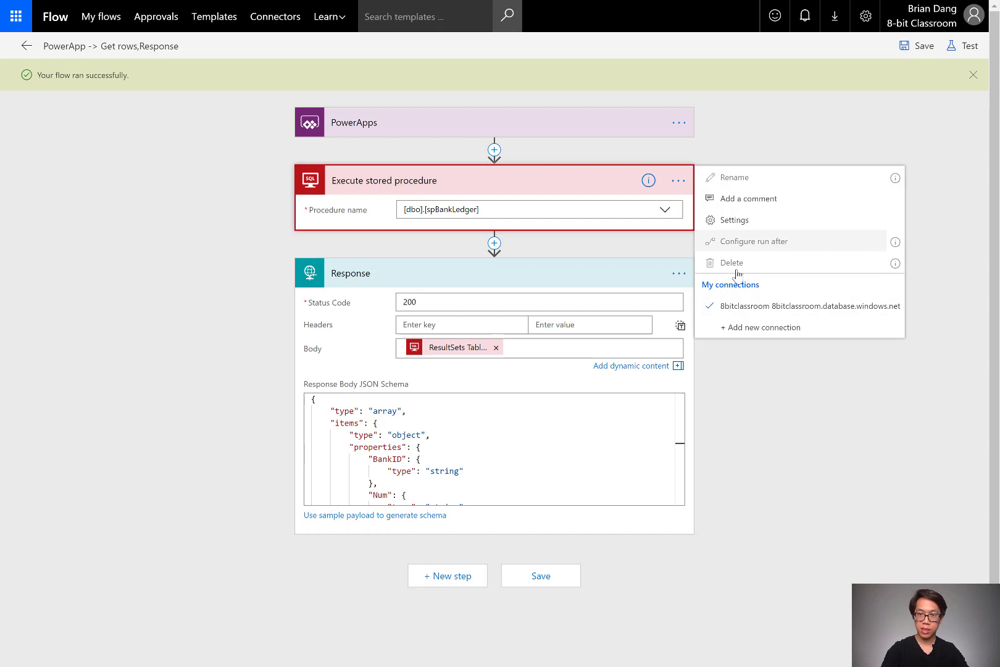
pyautogui.click(801, 129)
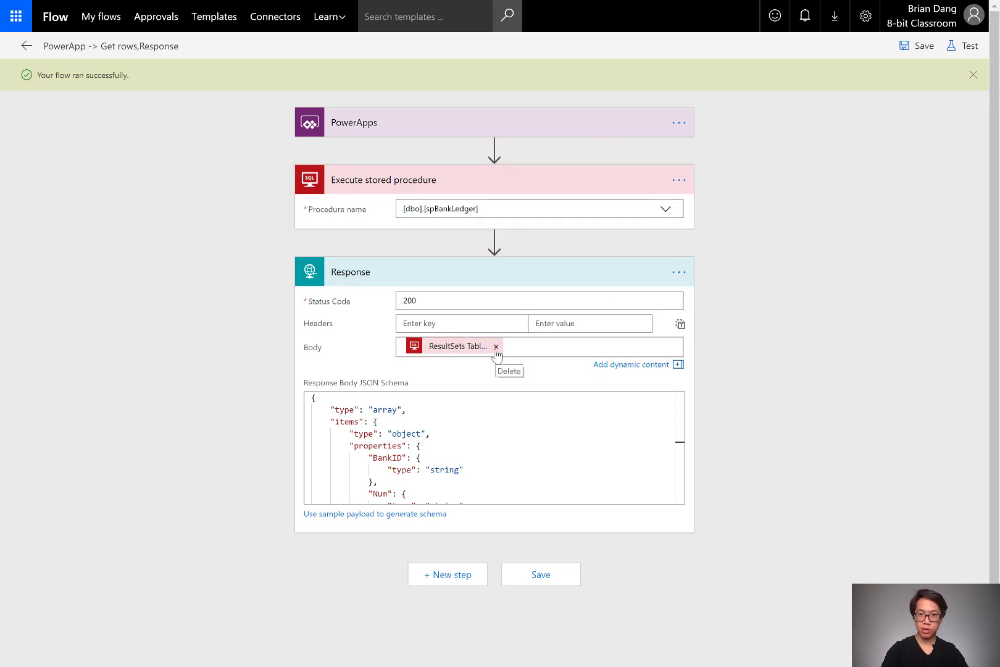
pyautogui.click(494, 242)
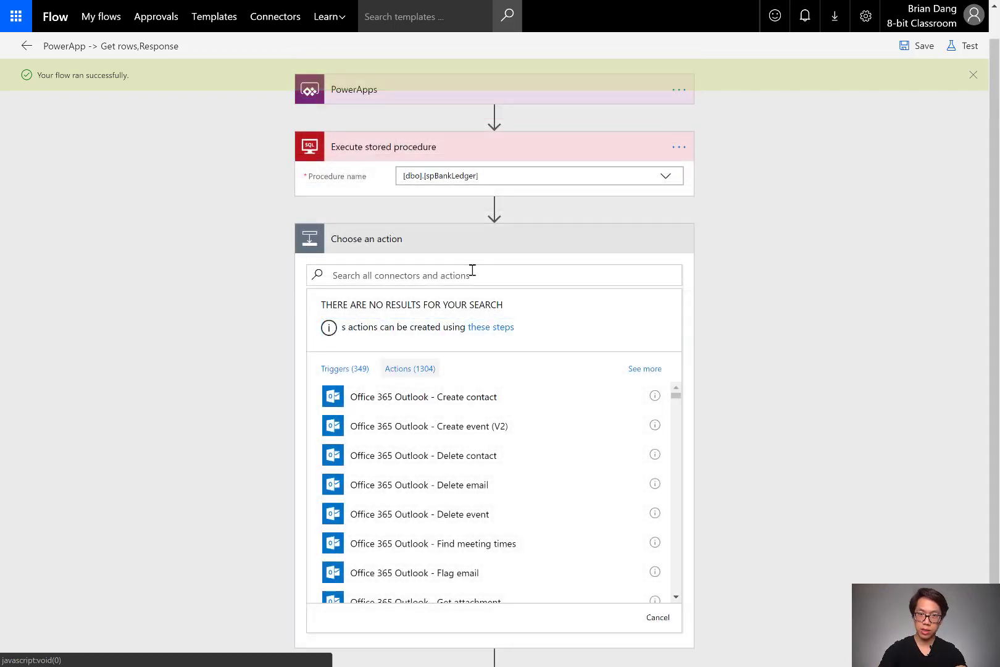
pyautogui.click(472, 270)
pyautogui.write('sql')
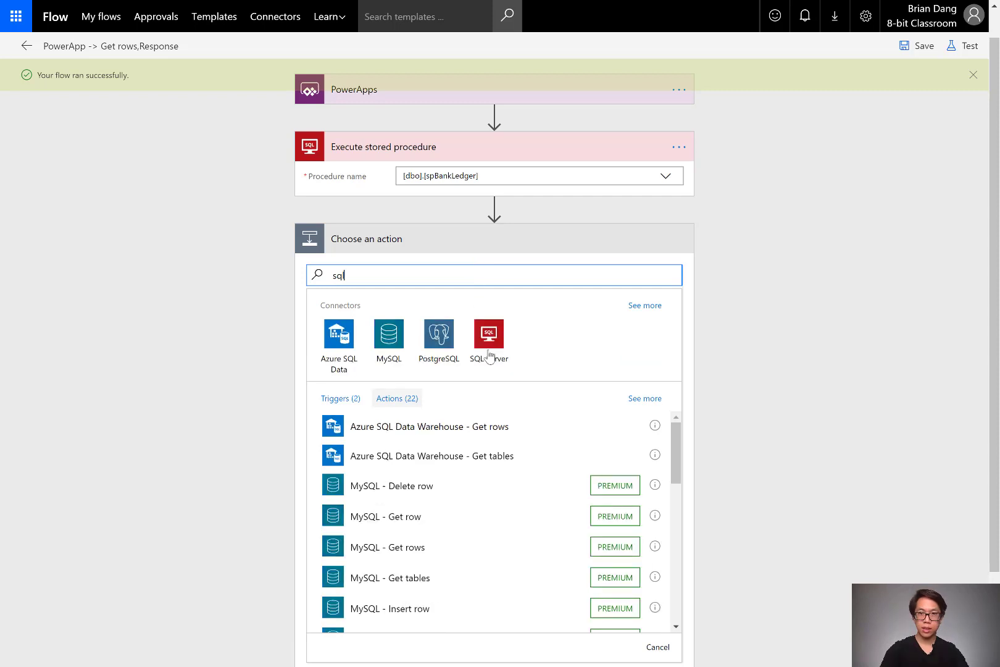
pyautogui.click(489, 356)
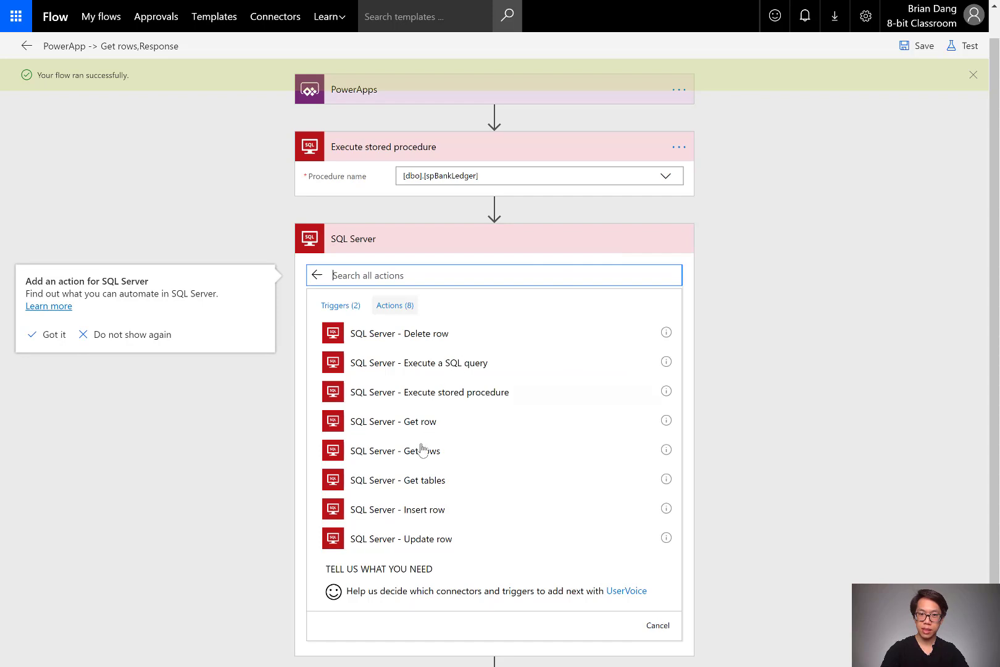
pyautogui.click(421, 455)
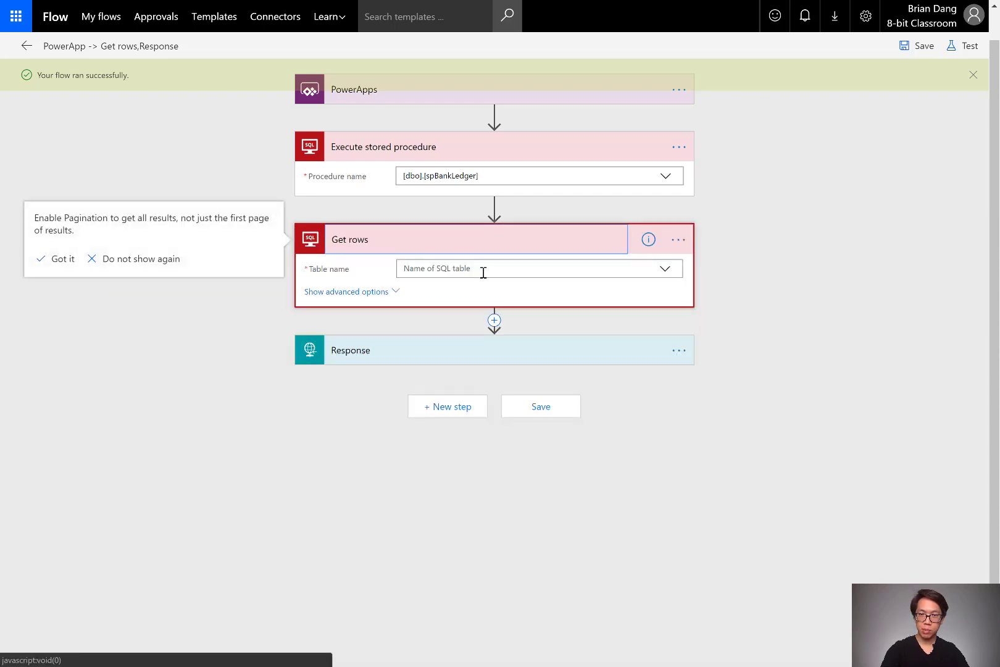
pyautogui.click(483, 271)
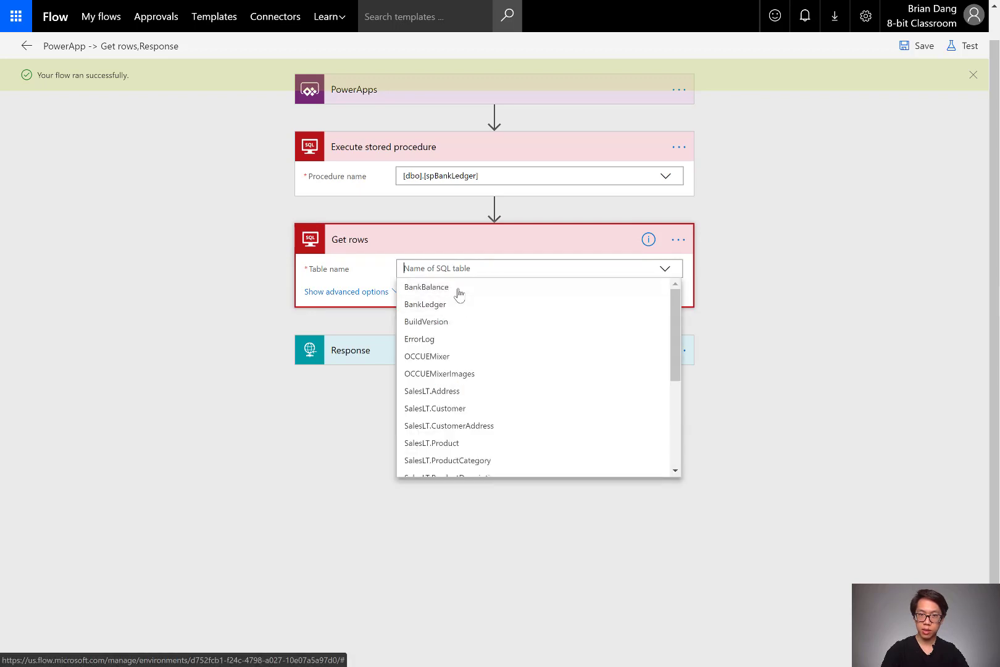
# Point Get rows at the BankLedger table and reveal its advanced options.
pyautogui.click(455, 305)
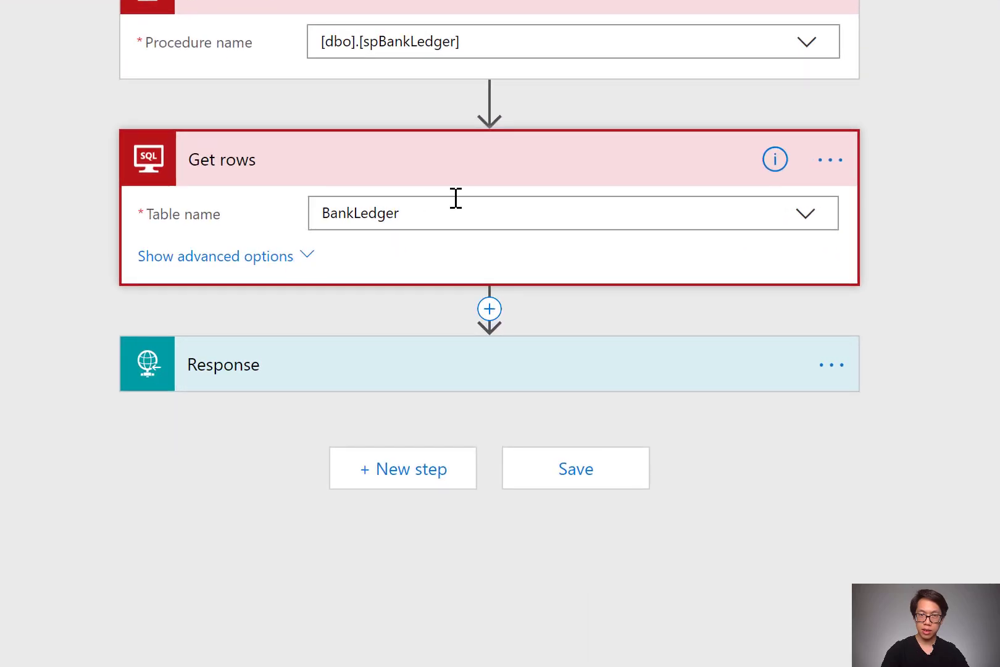
pyautogui.click(229, 258)
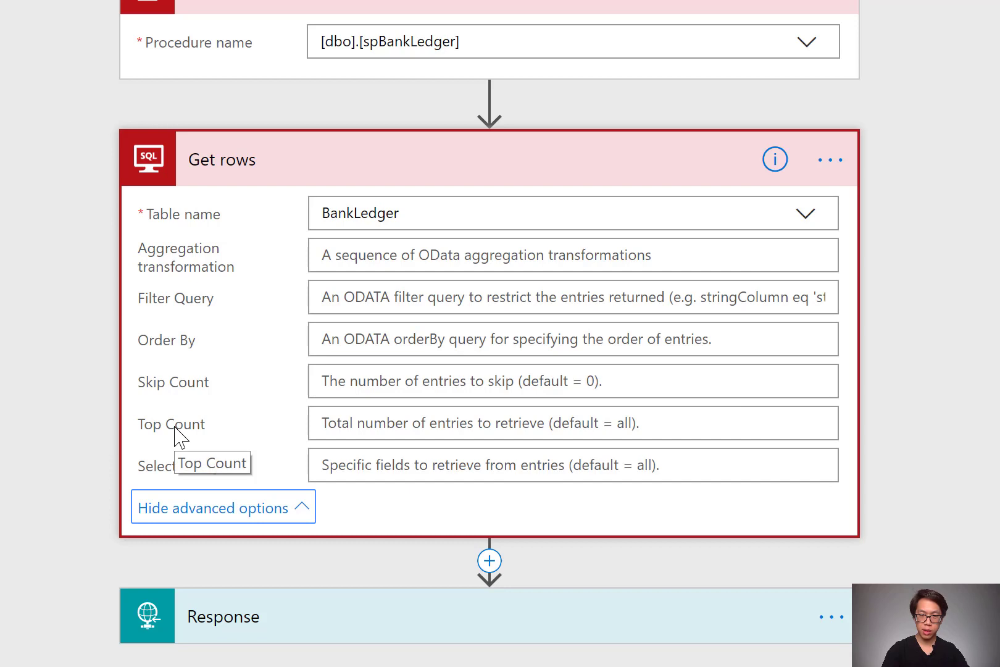
pyautogui.click(435, 381)
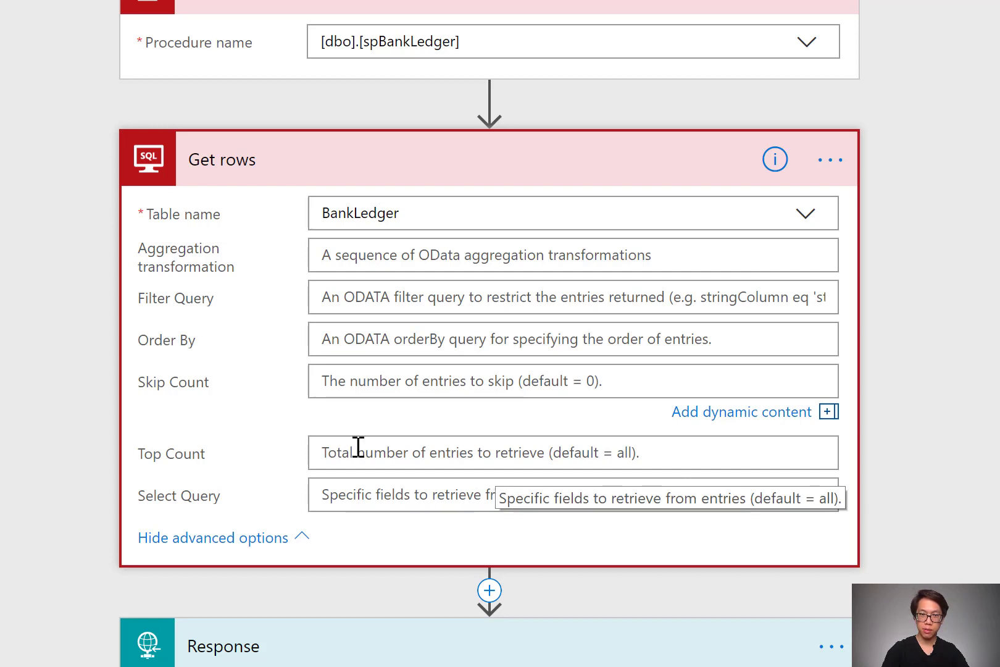
# Enter Num='4001' as the Get rows Filter Query.
pyautogui.click(398, 306)
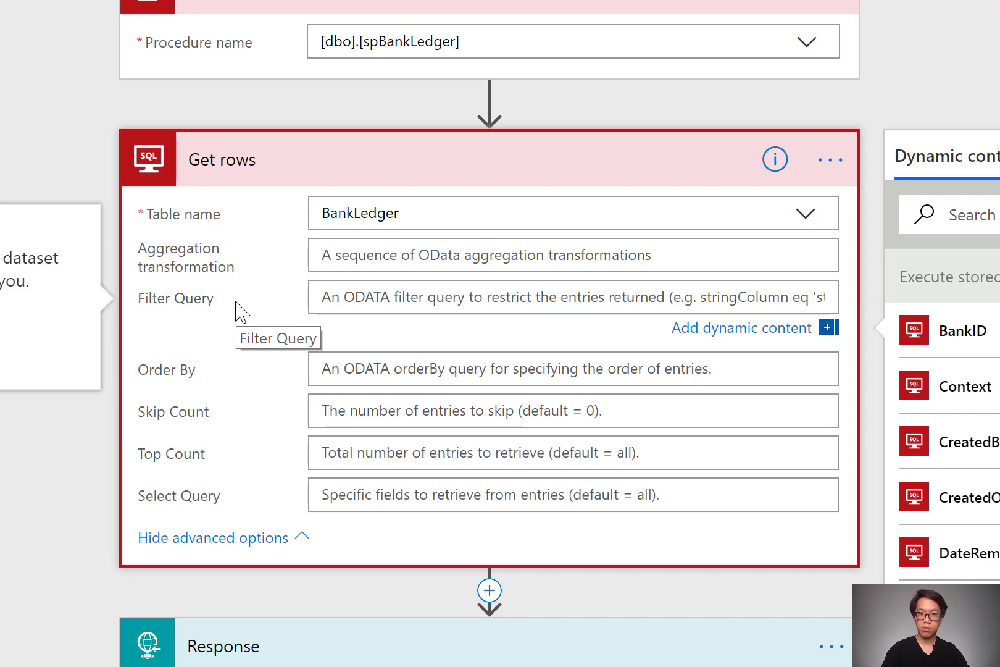
pyautogui.click(362, 300)
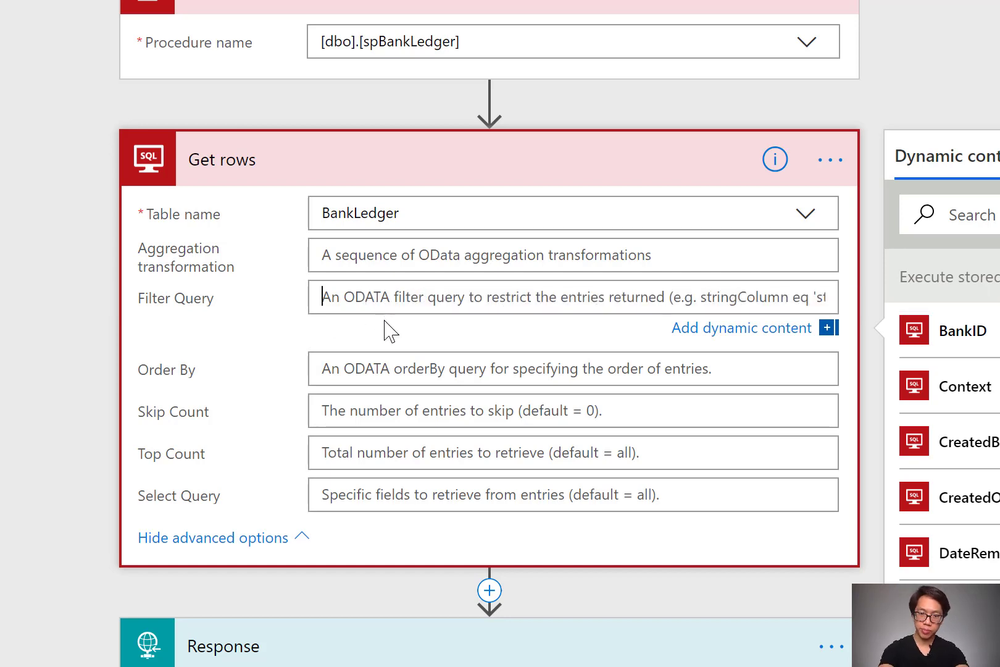
pyautogui.write('Nu')
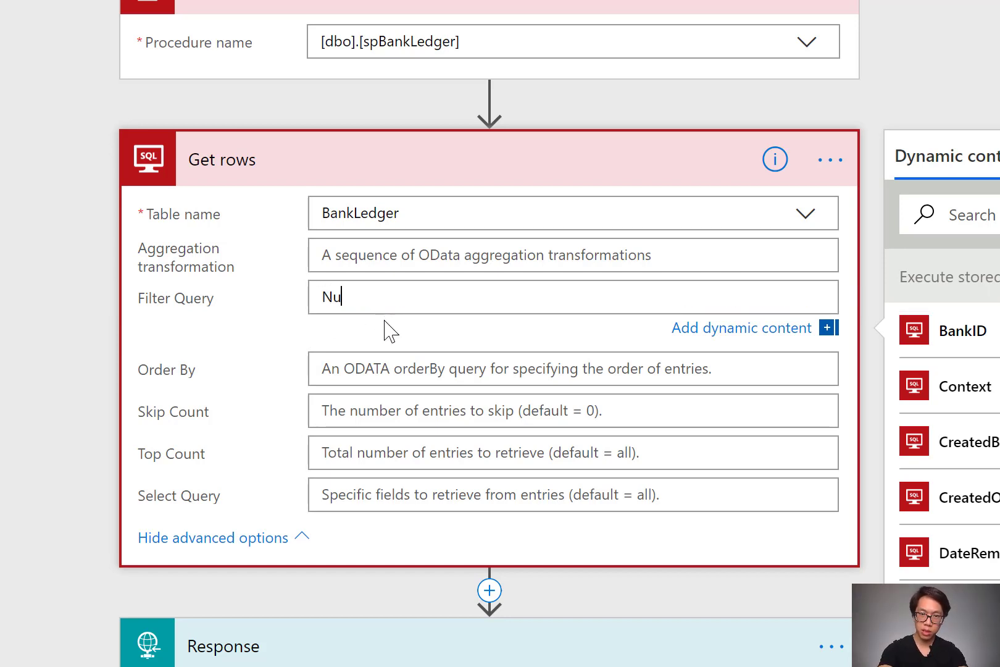
pyautogui.write("='4")
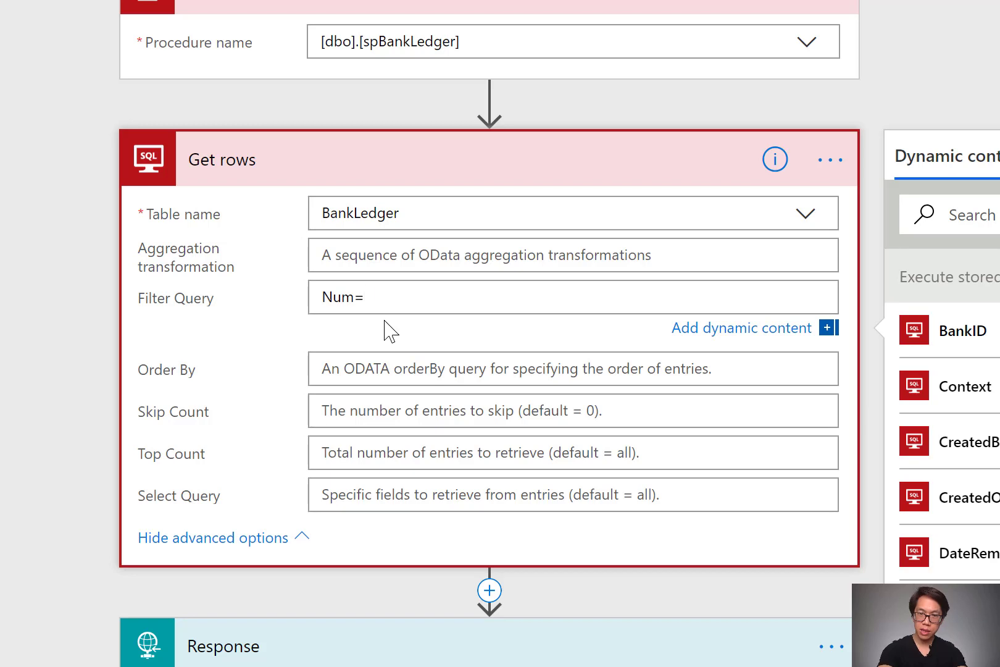
pyautogui.write('0')
pyautogui.press('BackSpace')
pyautogui.write("'4001'")
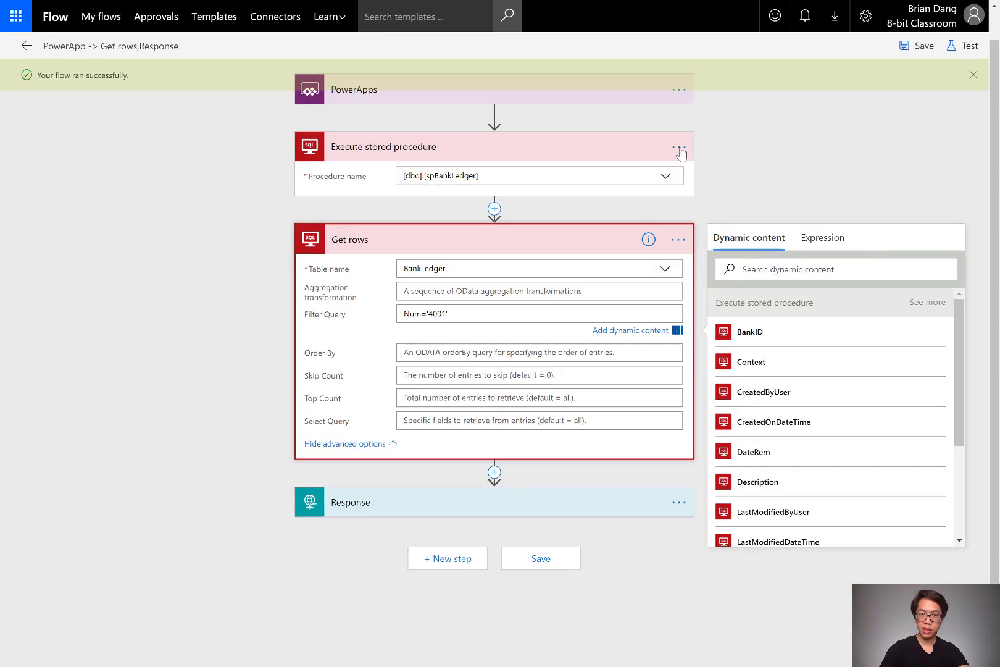
# Remove the Execute stored procedure step and its result from the Response body.
pyautogui.click(695, 130)
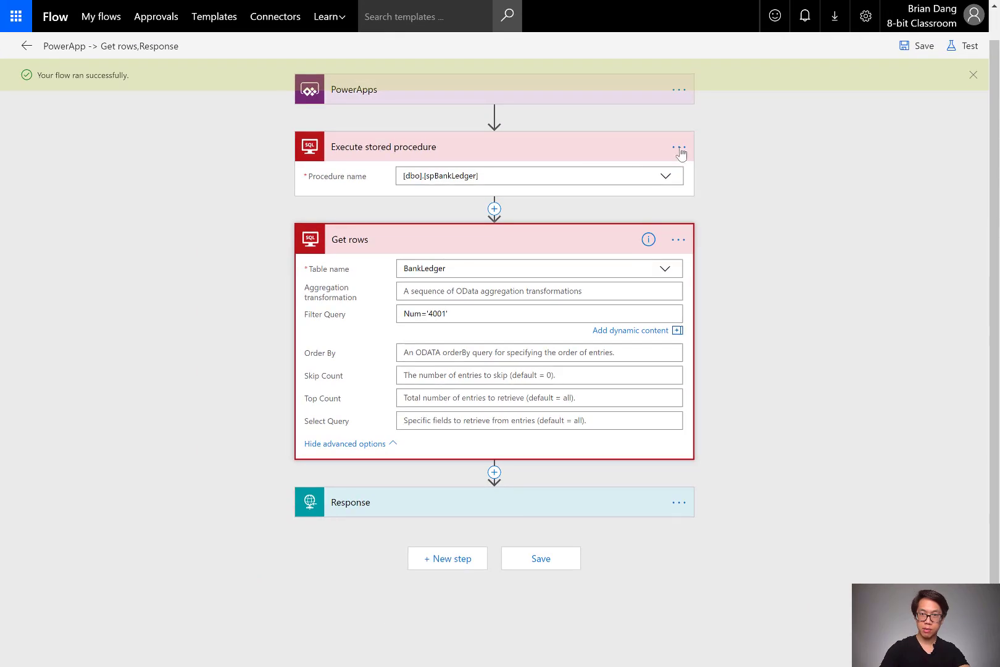
pyautogui.click(511, 491)
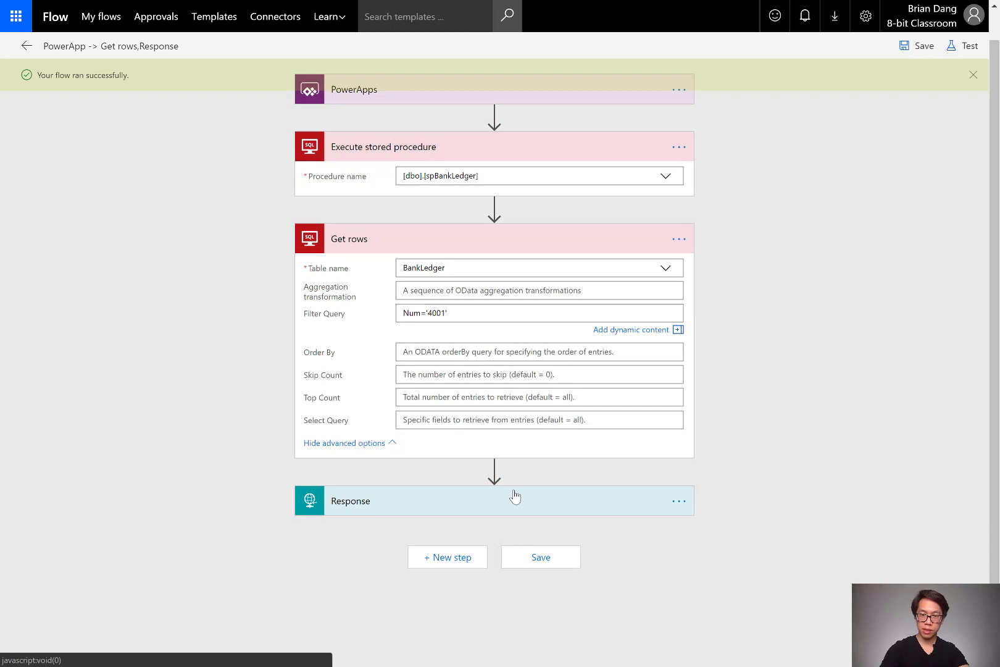
pyautogui.click(555, 494)
pyautogui.click(495, 576)
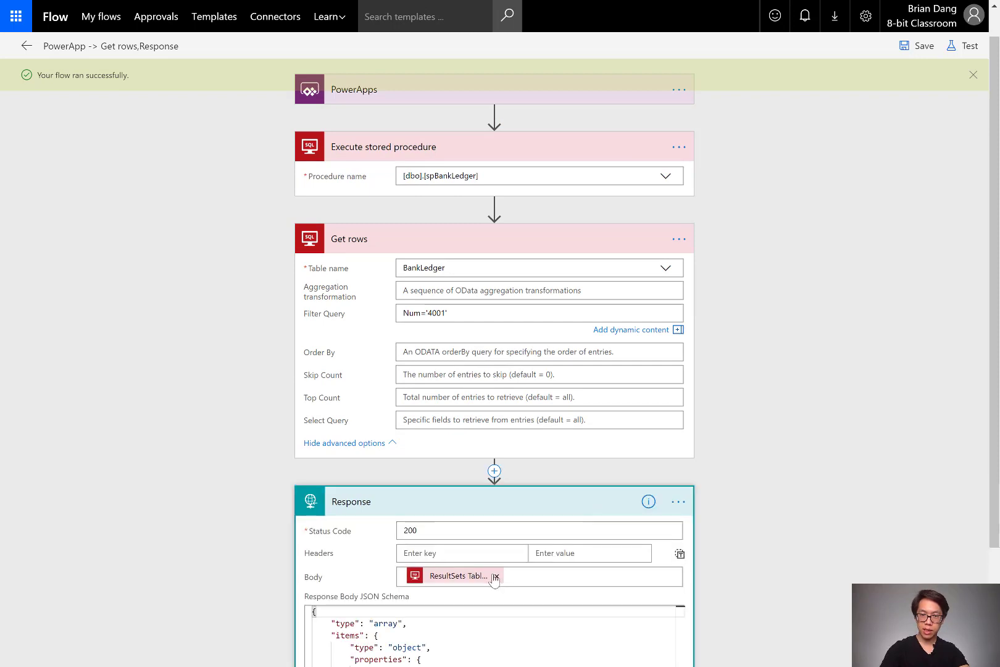
pyautogui.click(679, 147)
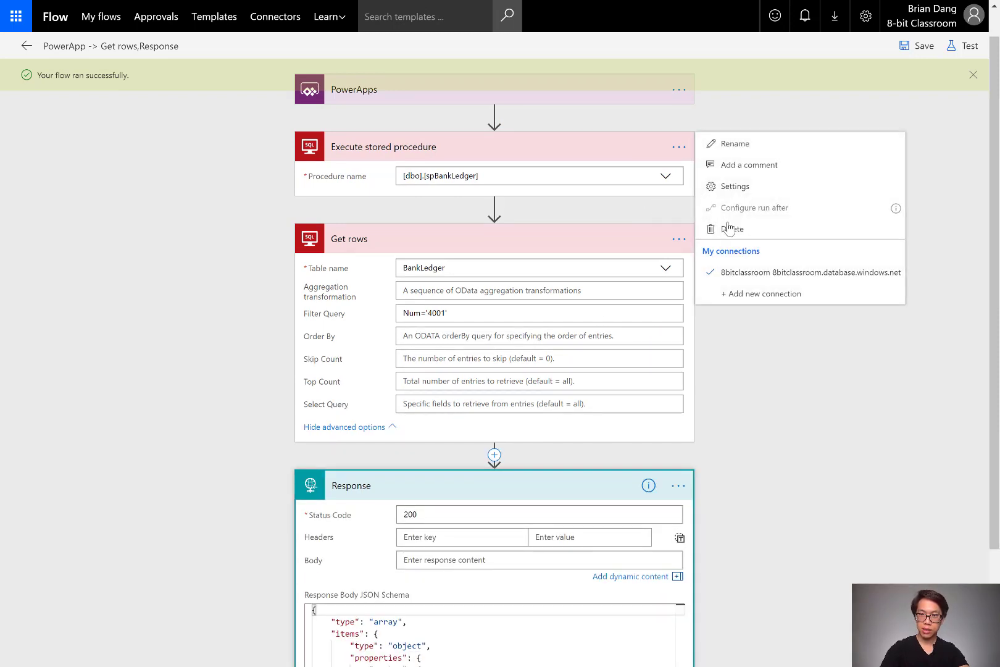
pyautogui.click(730, 229)
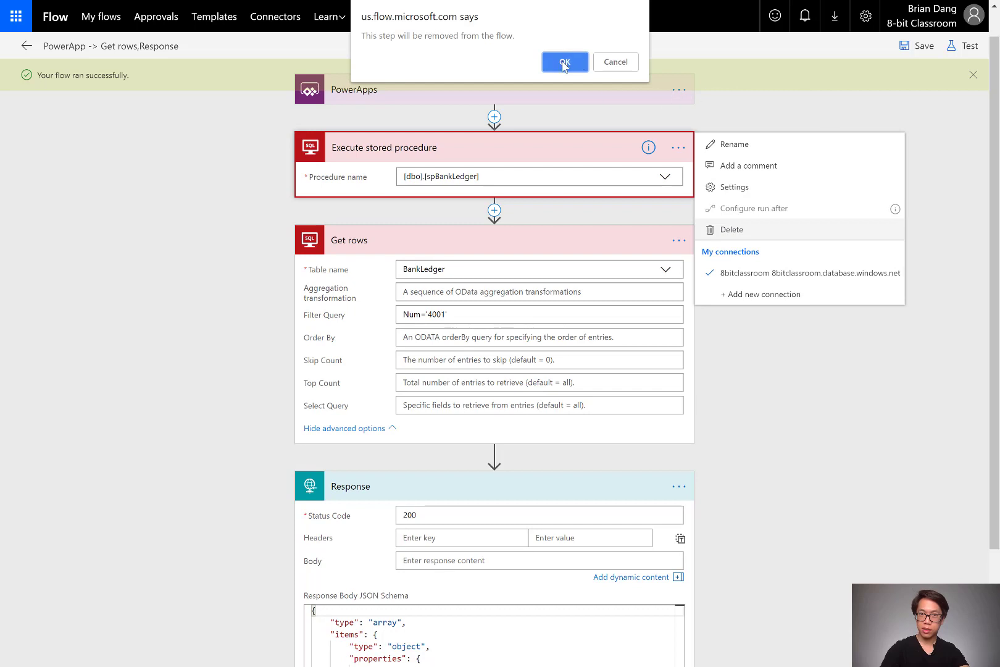
pyautogui.click(565, 63)
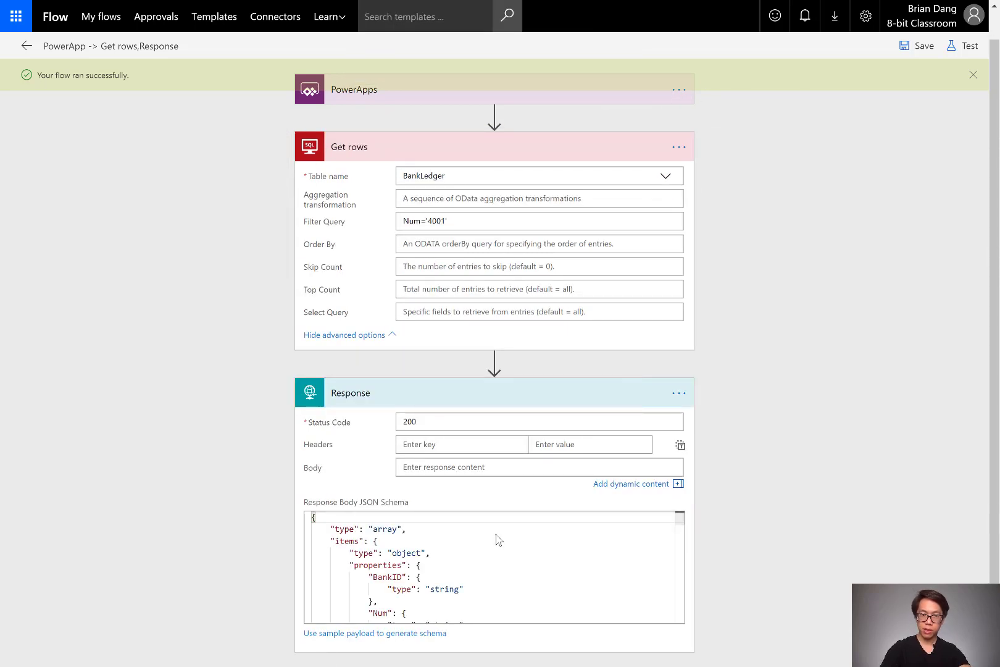
# Select and delete all of the existing JSON schema in the Response step.
pyautogui.click(466, 526)
pyautogui.hotkey('ctrl', 'a')
pyautogui.click(466, 525)
pyautogui.hotkey('ctrl', 'a')
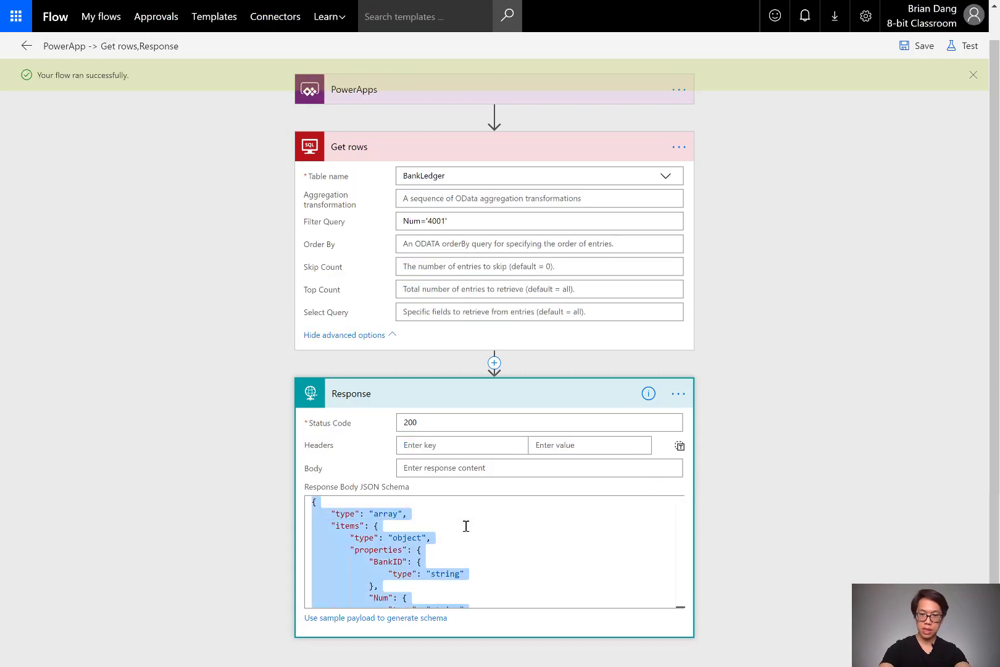
pyautogui.press('Delete')
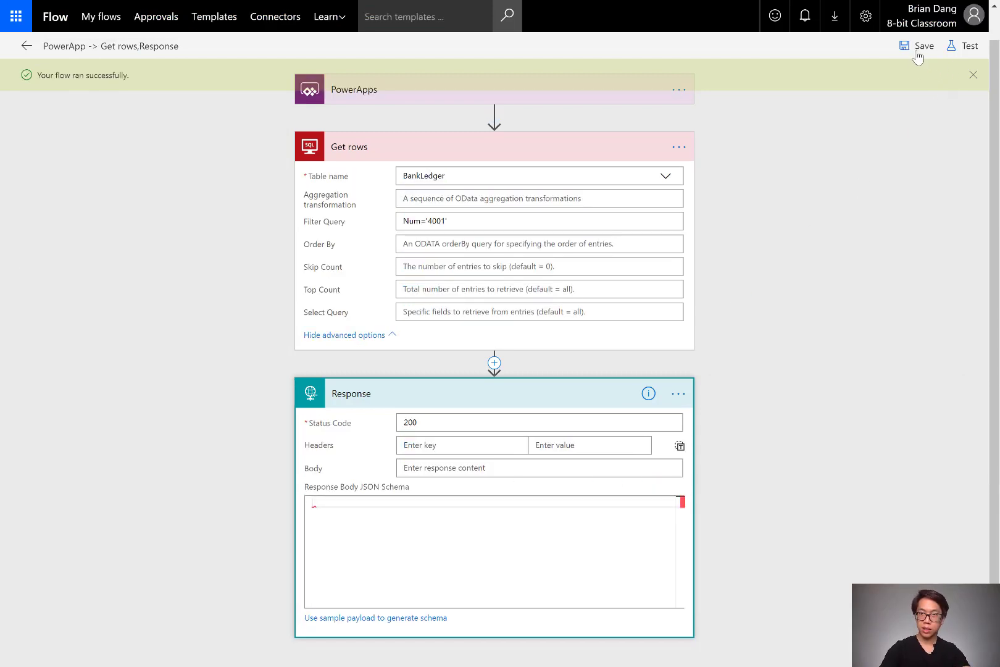
# Save and run a manual test, then dismiss the BadGateway error and close the run dialog.
pyautogui.click(916, 47)
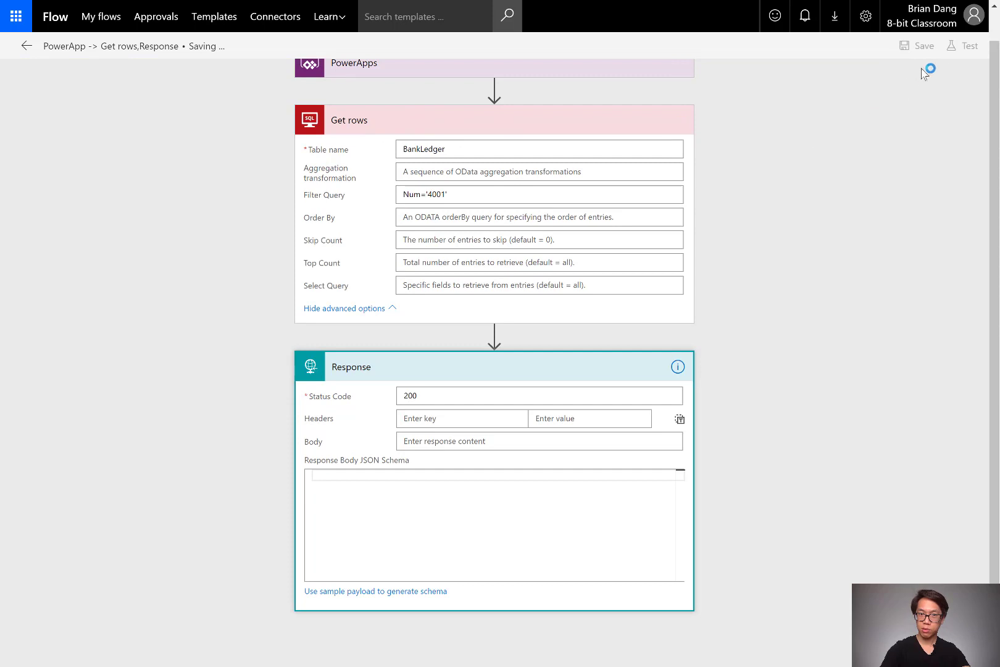
pyautogui.click(969, 55)
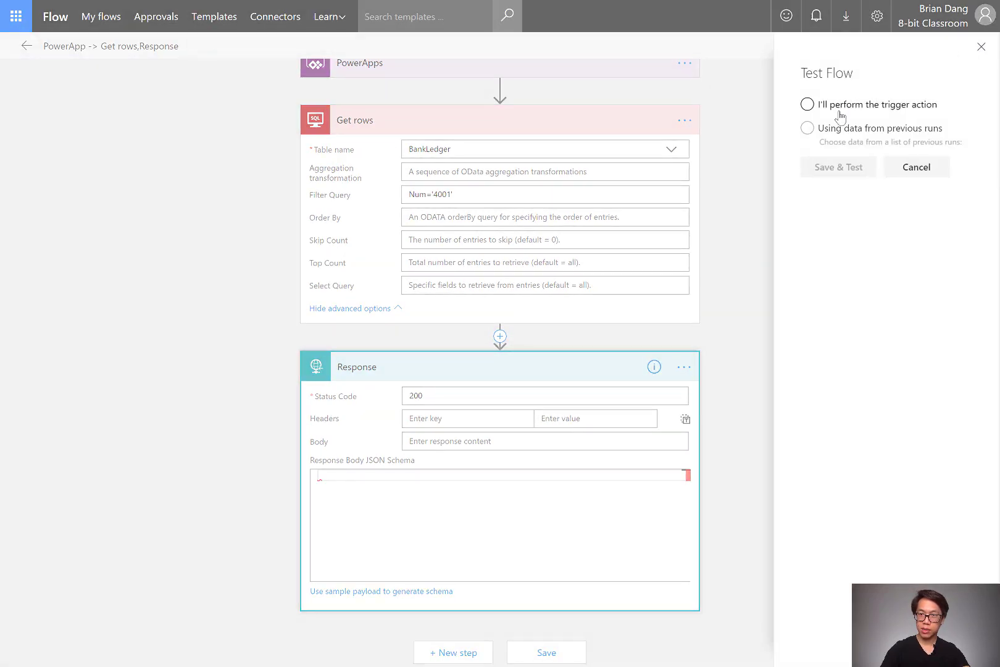
pyautogui.click(839, 113)
pyautogui.click(833, 166)
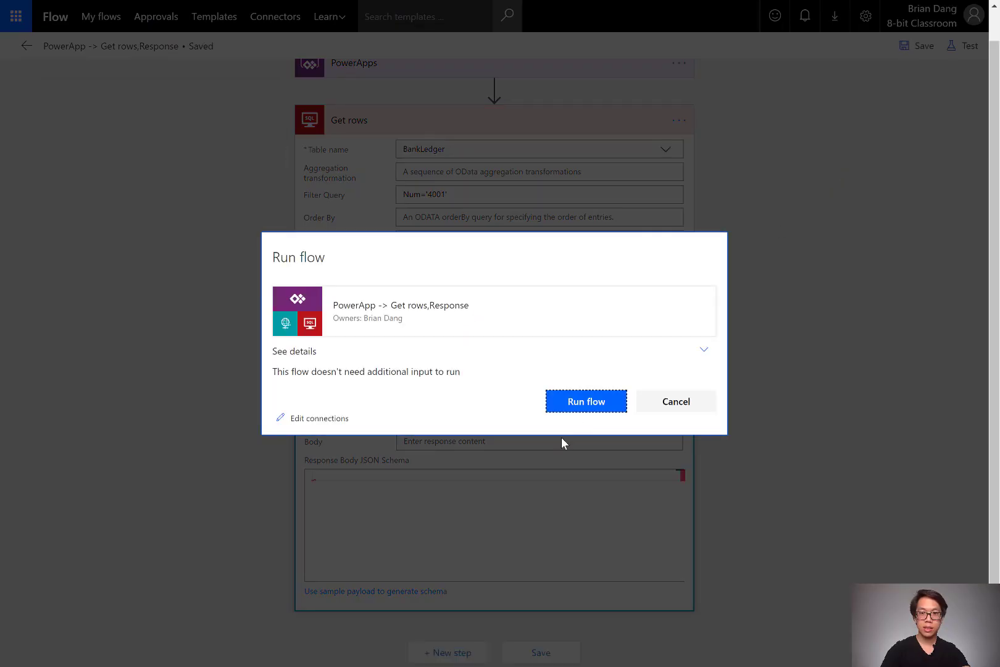
pyautogui.click(587, 401)
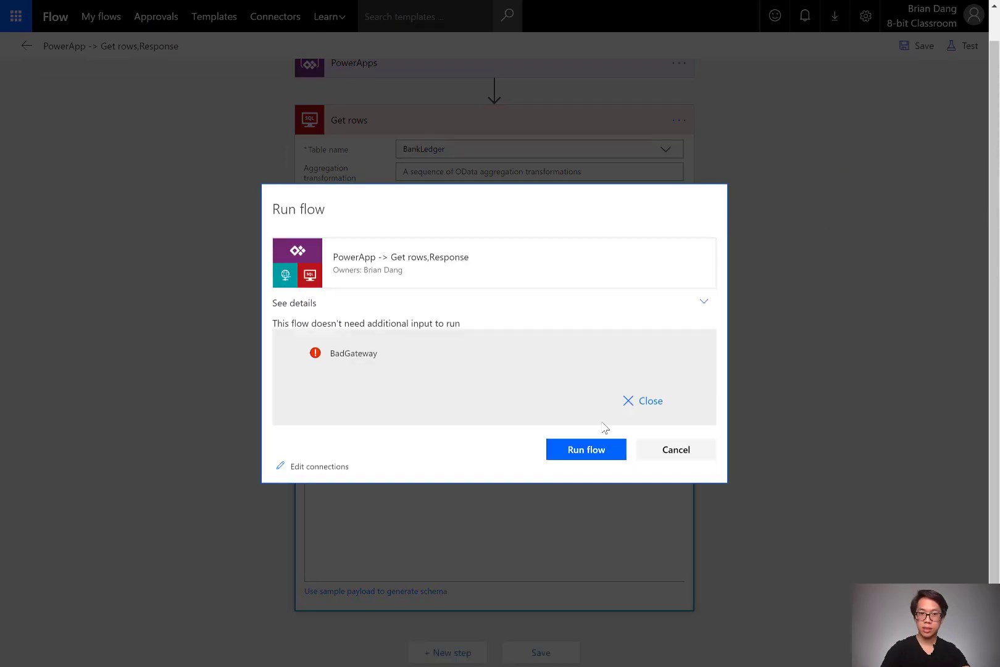
pyautogui.click(628, 410)
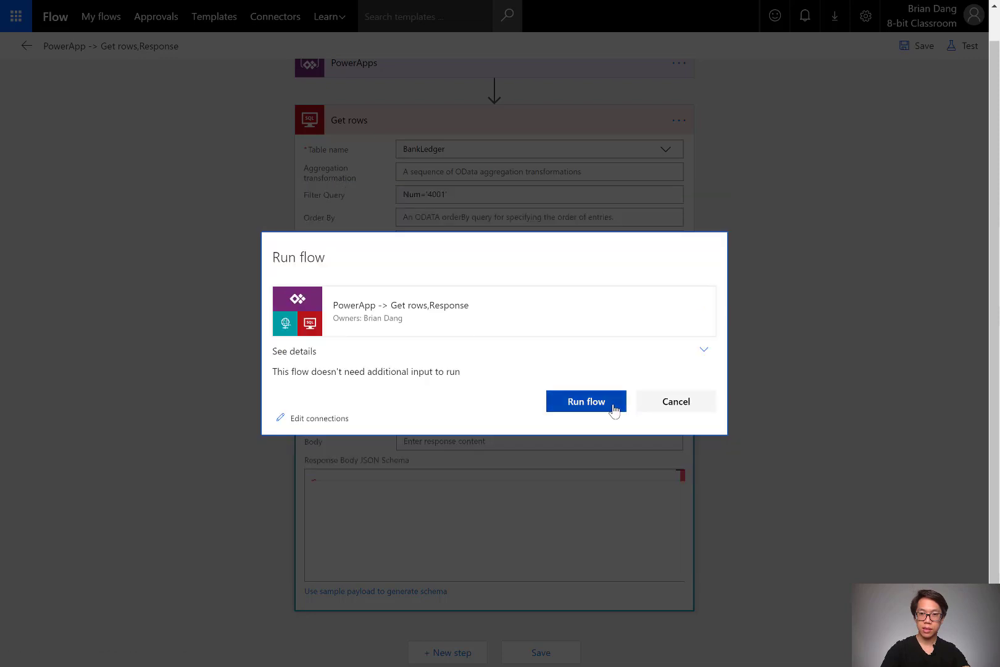
pyautogui.click(668, 403)
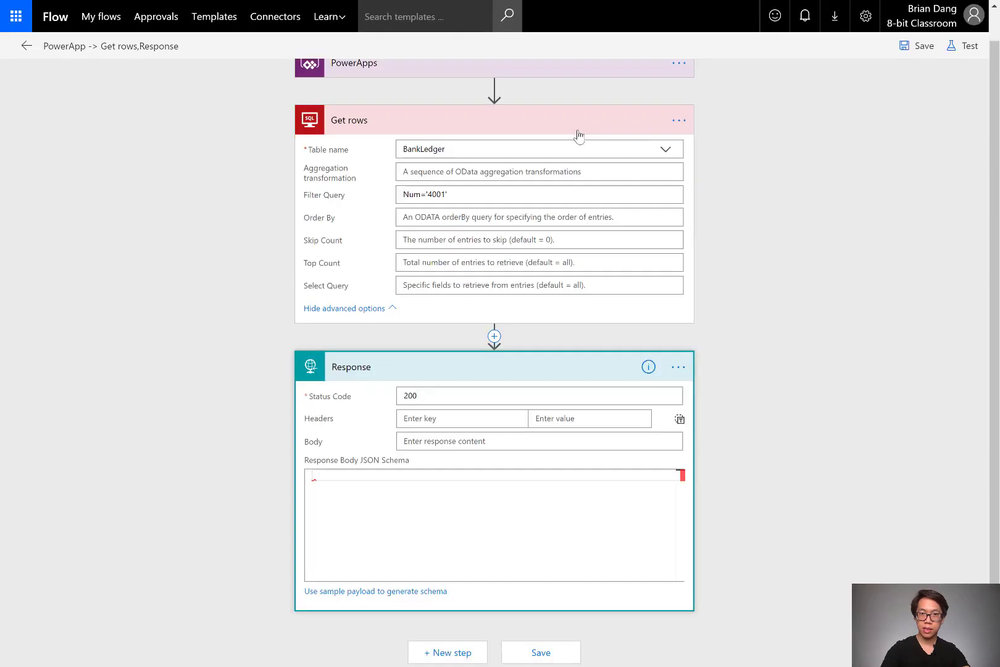
# Change the Filter Query from Num='4001' to Num eq '4001'.
pyautogui.click(556, 196)
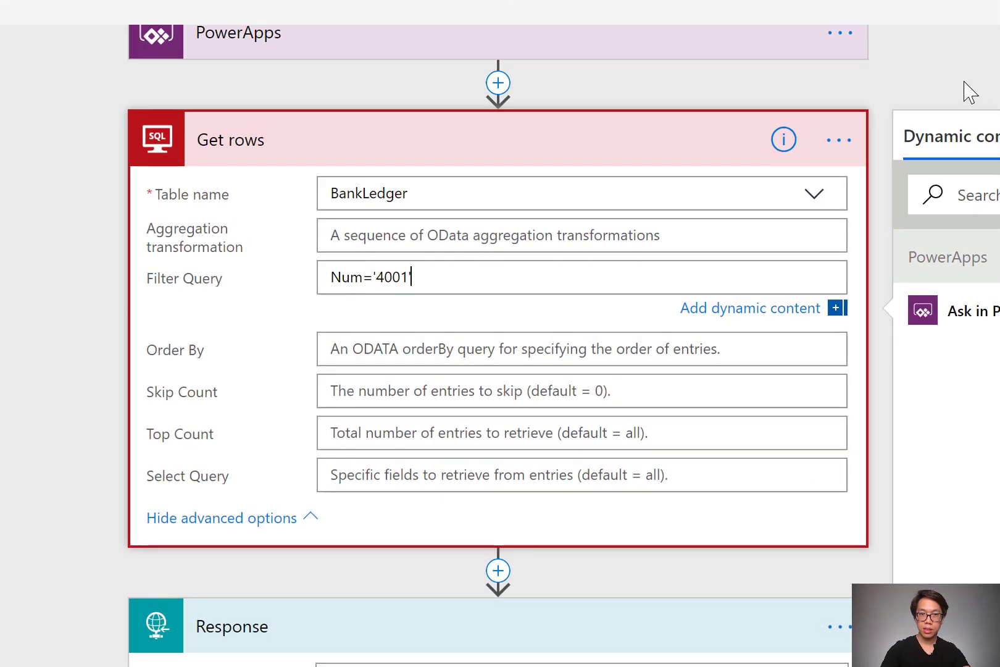
pyautogui.click(373, 277)
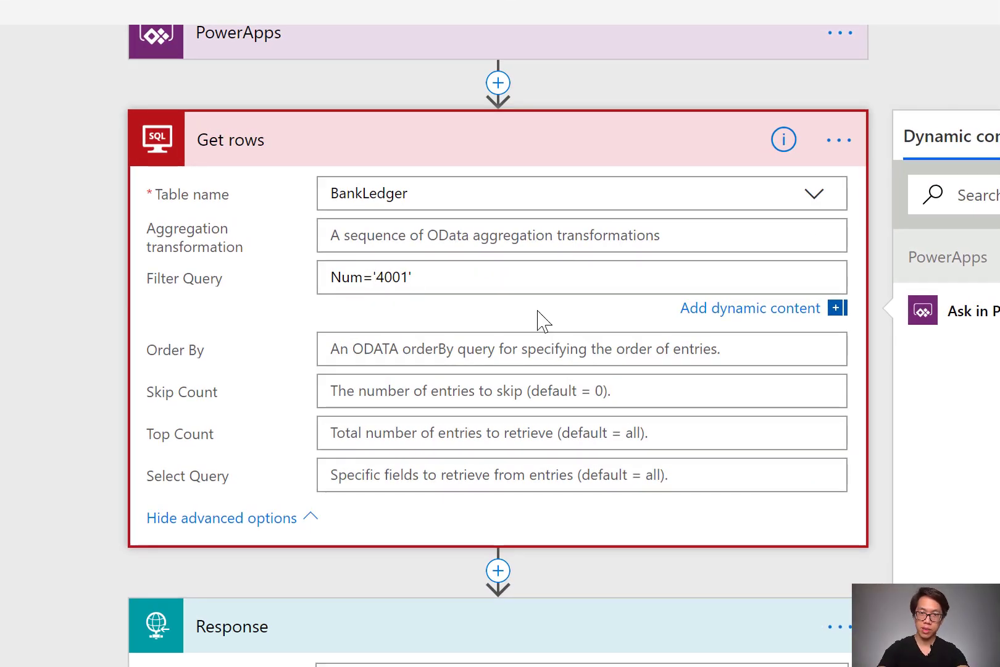
pyautogui.hotkey('shift', 'Left')
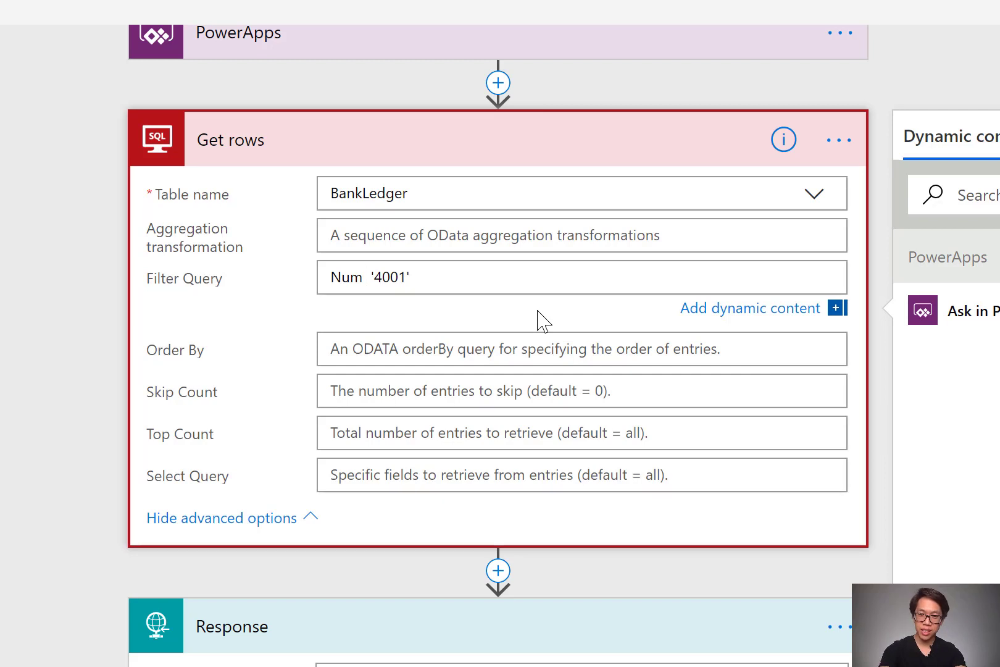
pyautogui.write('eq')
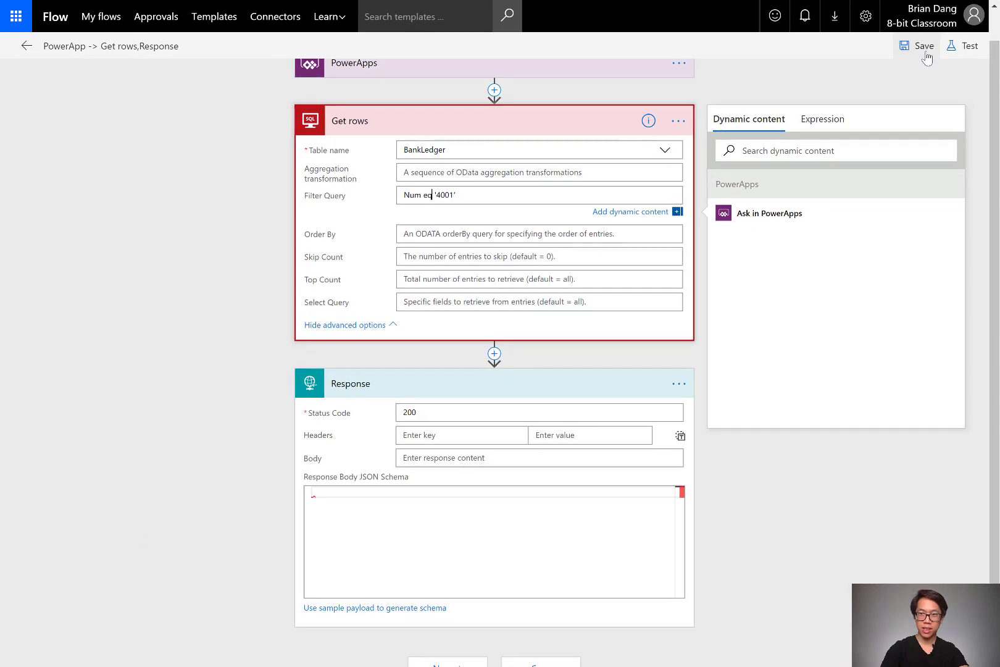
# Save and run a manual test that succeeds for PowerApps, Get rows and Response.
pyautogui.click(920, 46)
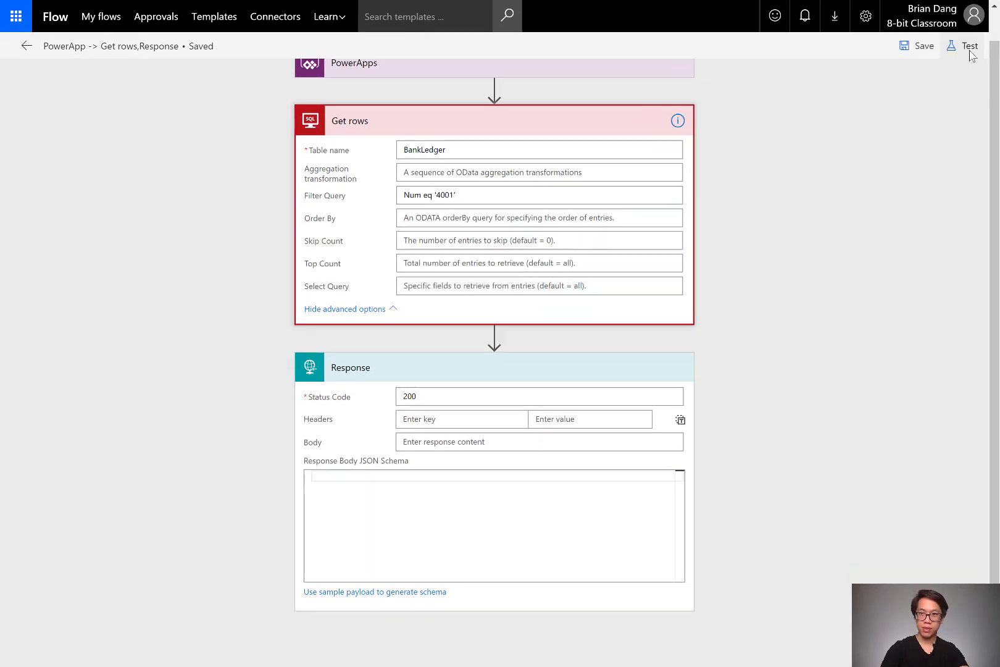
pyautogui.click(969, 48)
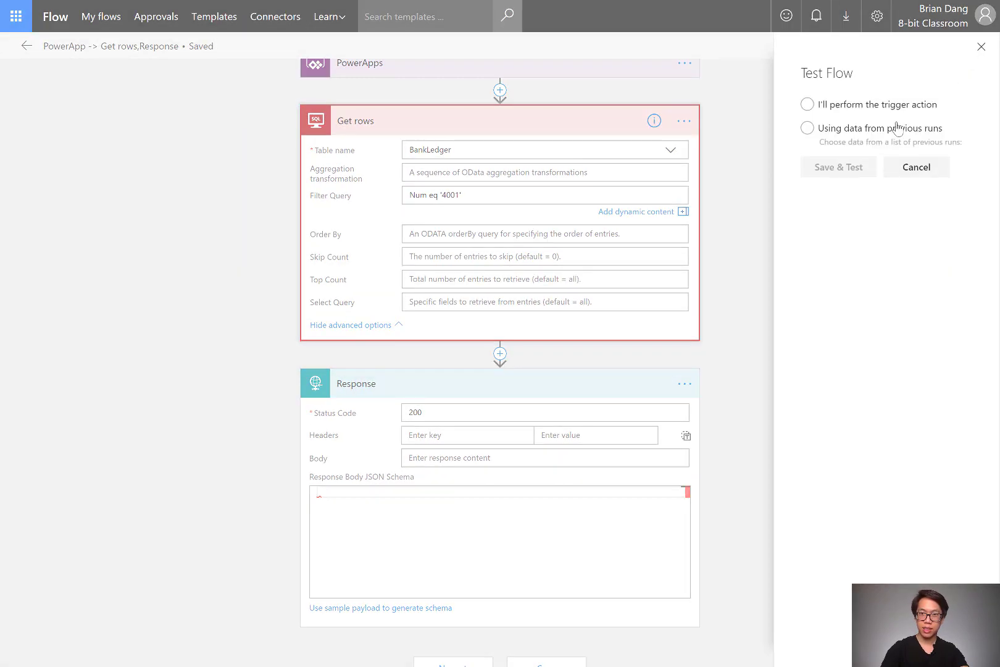
pyautogui.click(866, 106)
pyautogui.click(836, 166)
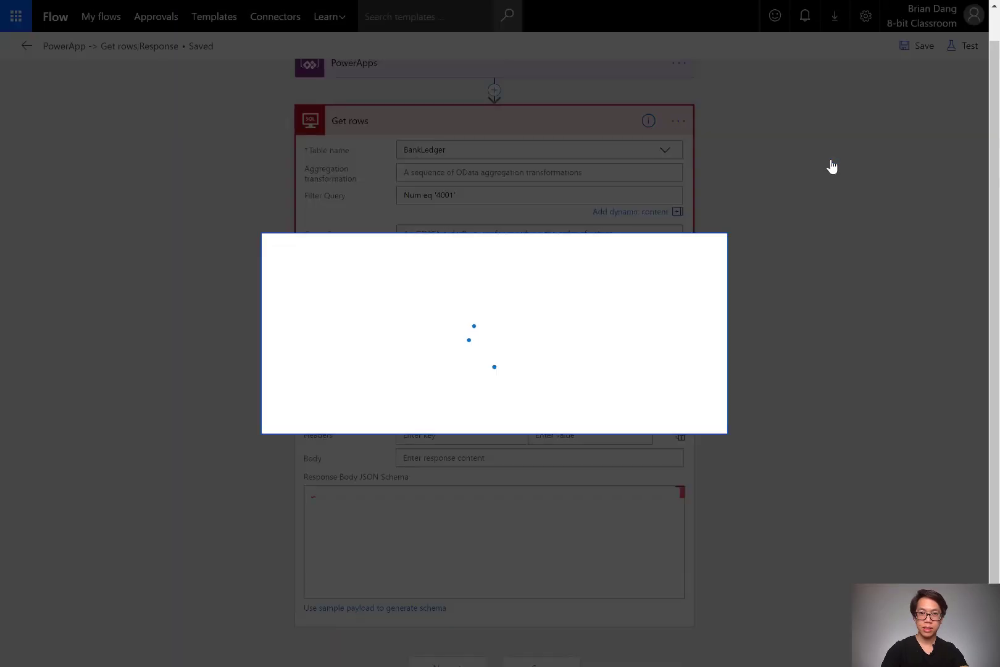
pyautogui.click(607, 404)
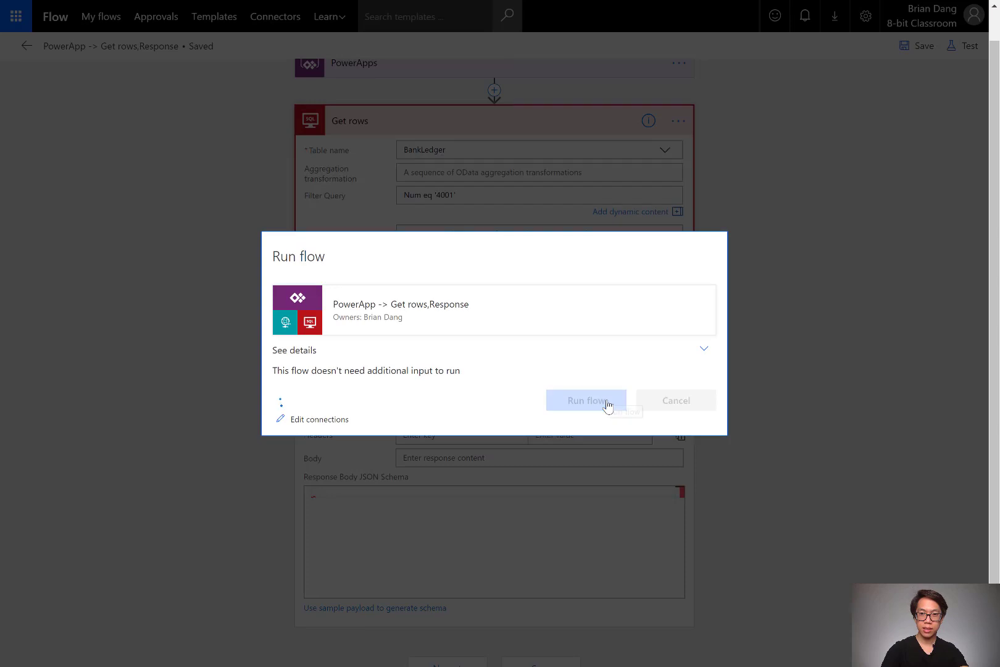
pyautogui.click(682, 407)
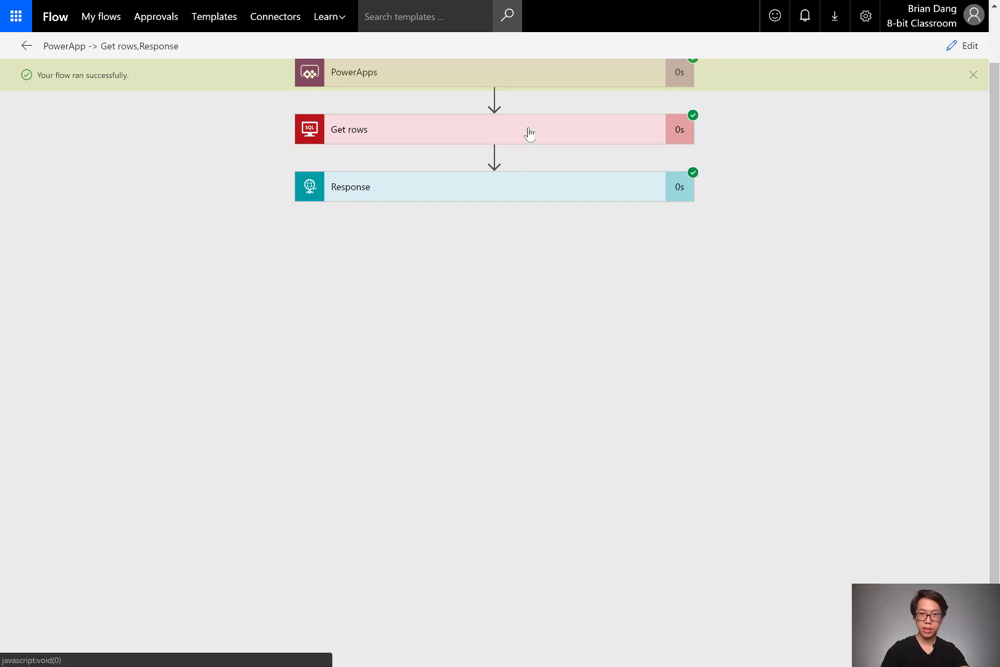
pyautogui.click(490, 141)
pyautogui.scroll(-5, 528, 436)
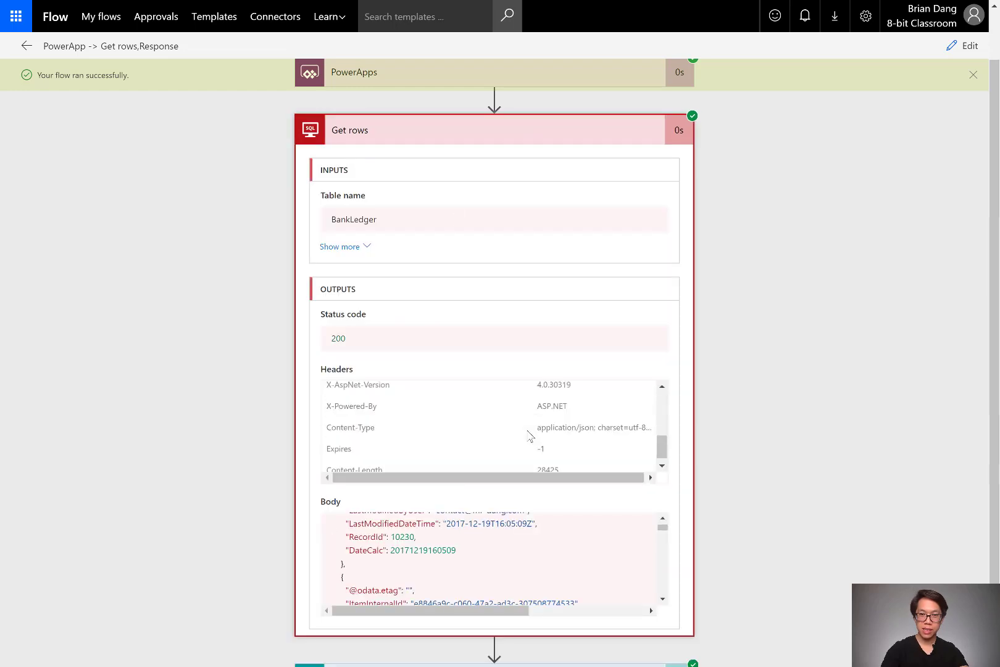
pyautogui.scroll(-1, 699, 482)
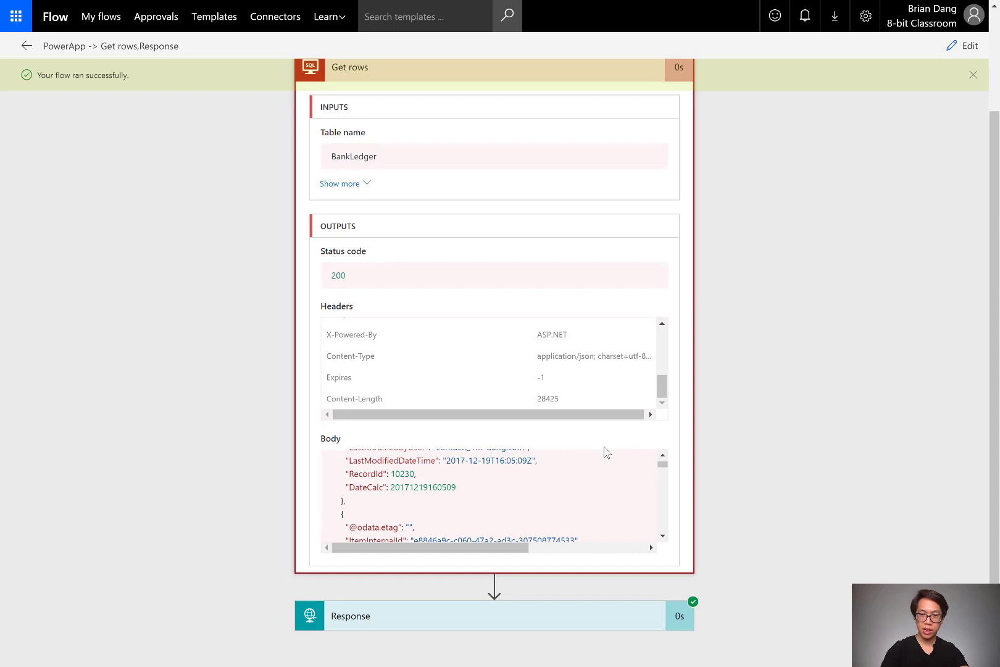
pyautogui.scroll(3, 562, 499)
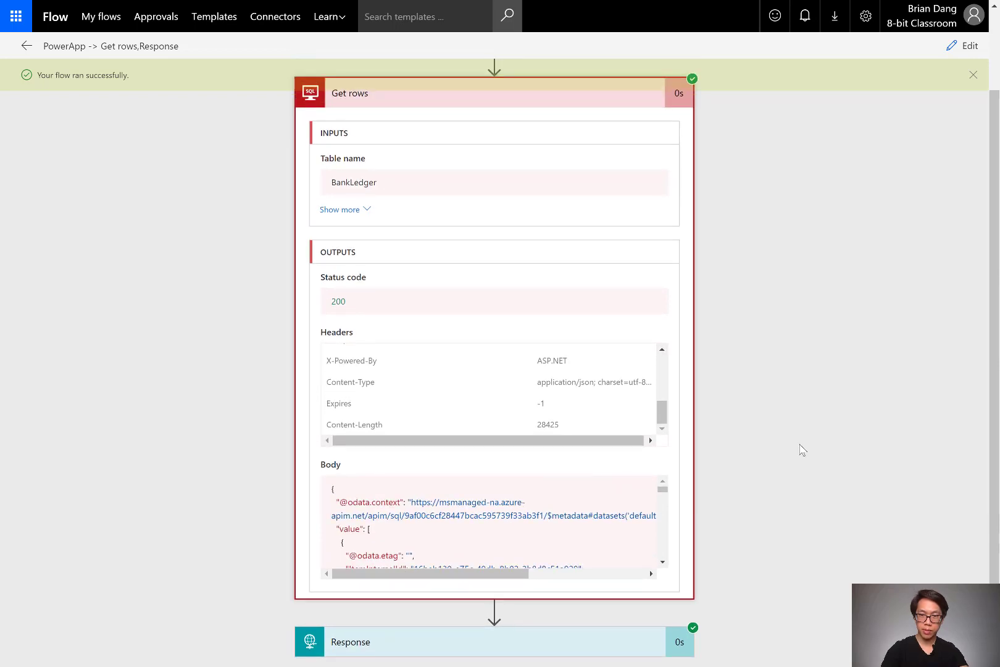
pyautogui.scroll(-1, 799, 449)
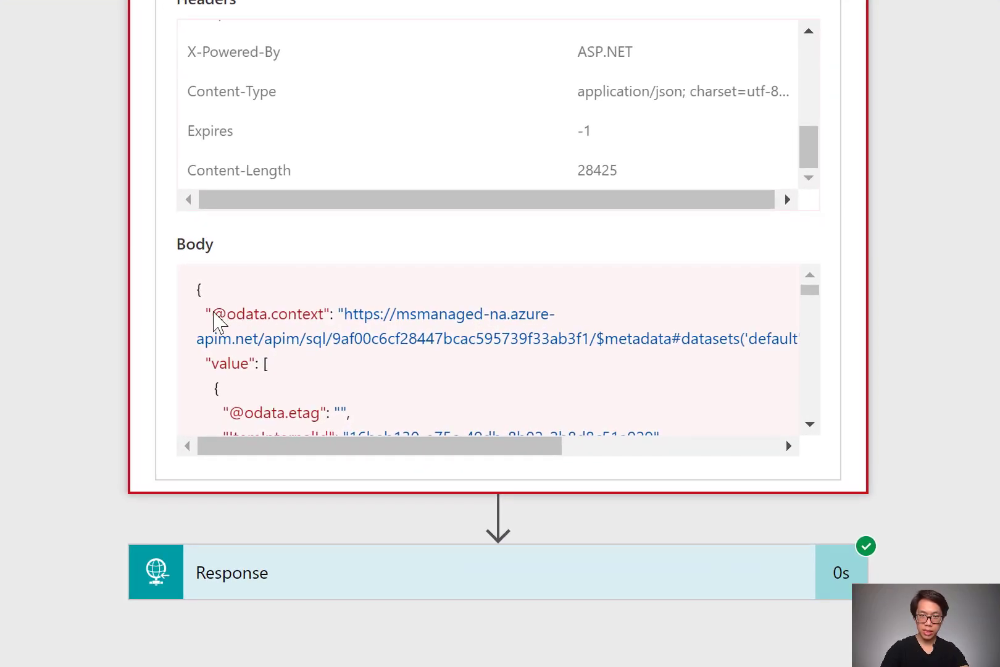
pyautogui.moveTo(214, 315); pyautogui.dragTo(335, 318)
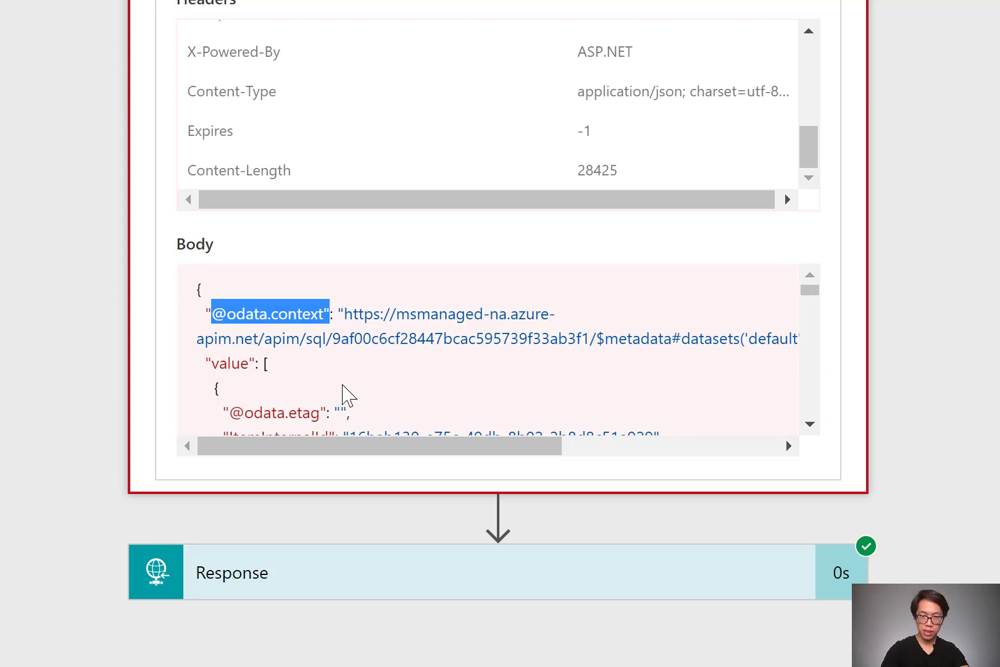
pyautogui.scroll(-2, 344, 392)
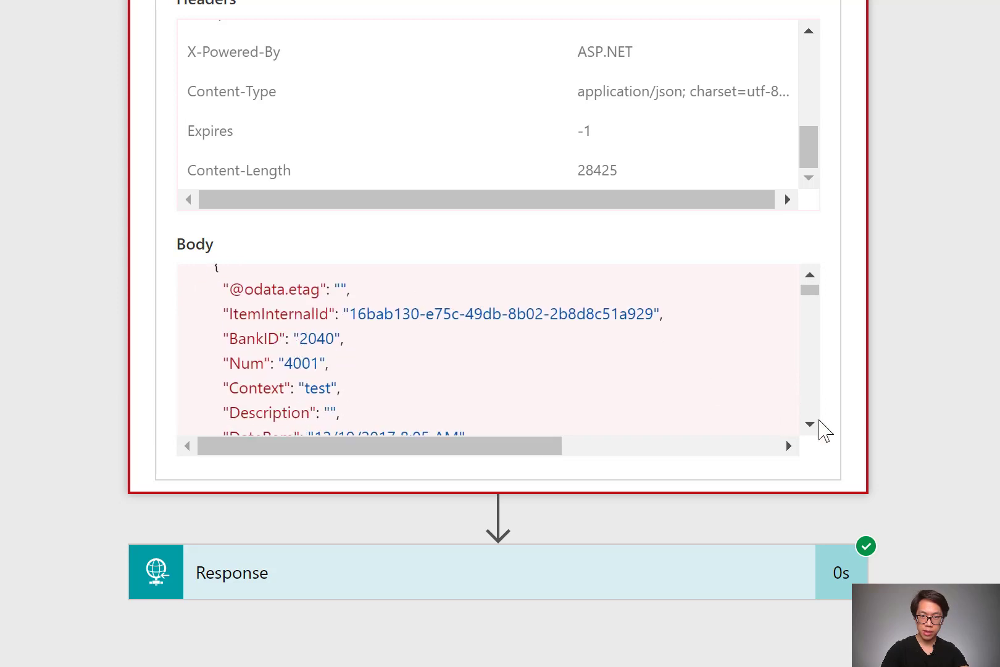
pyautogui.scroll(-4, 588, 358)
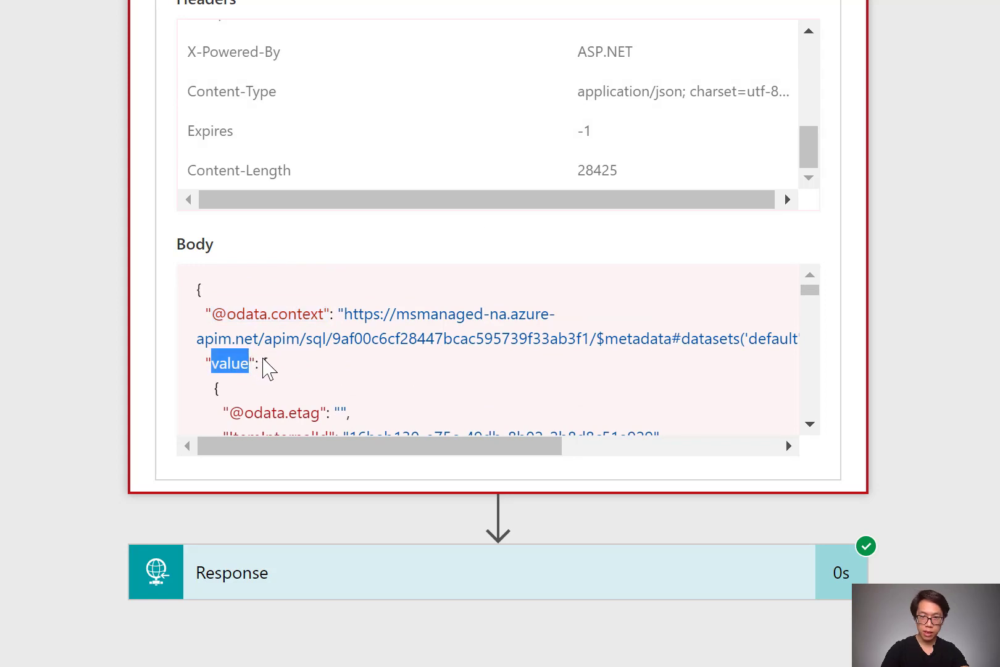
pyautogui.moveTo(262, 366); pyautogui.dragTo(279, 370)
pyautogui.scroll(-15, 279, 370)
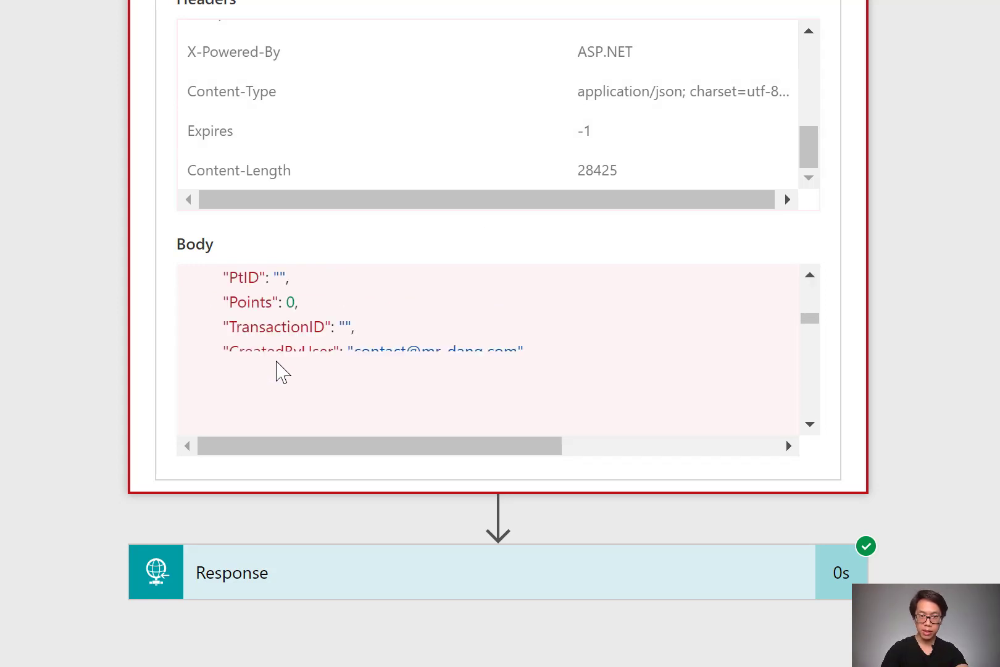
pyautogui.scroll(-5, 279, 371)
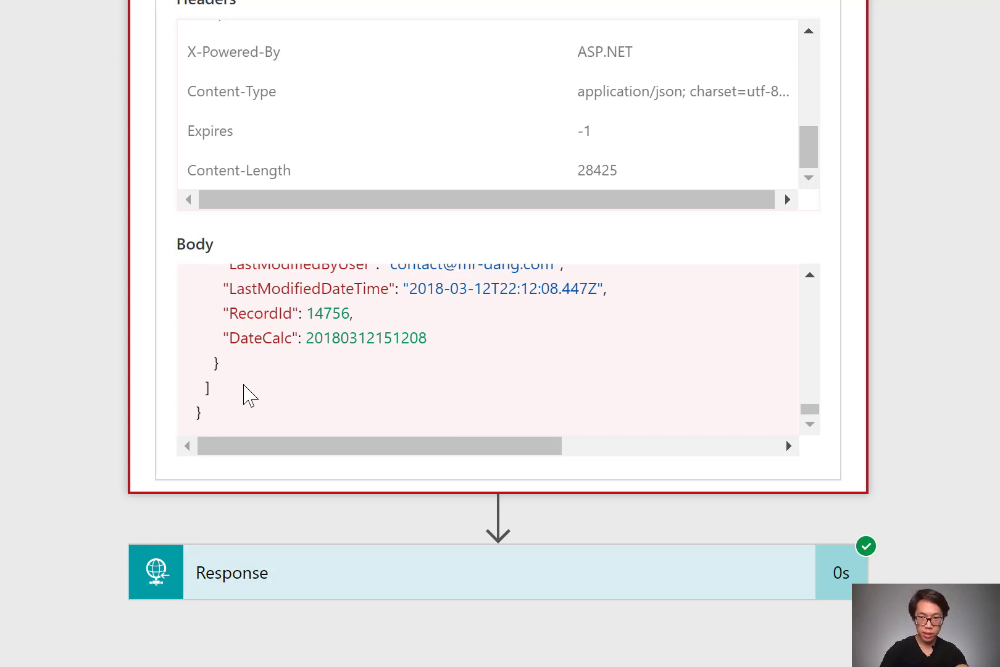
pyautogui.keyDown('shift'); pyautogui.click(216, 388); pyautogui.keyUp('shift')
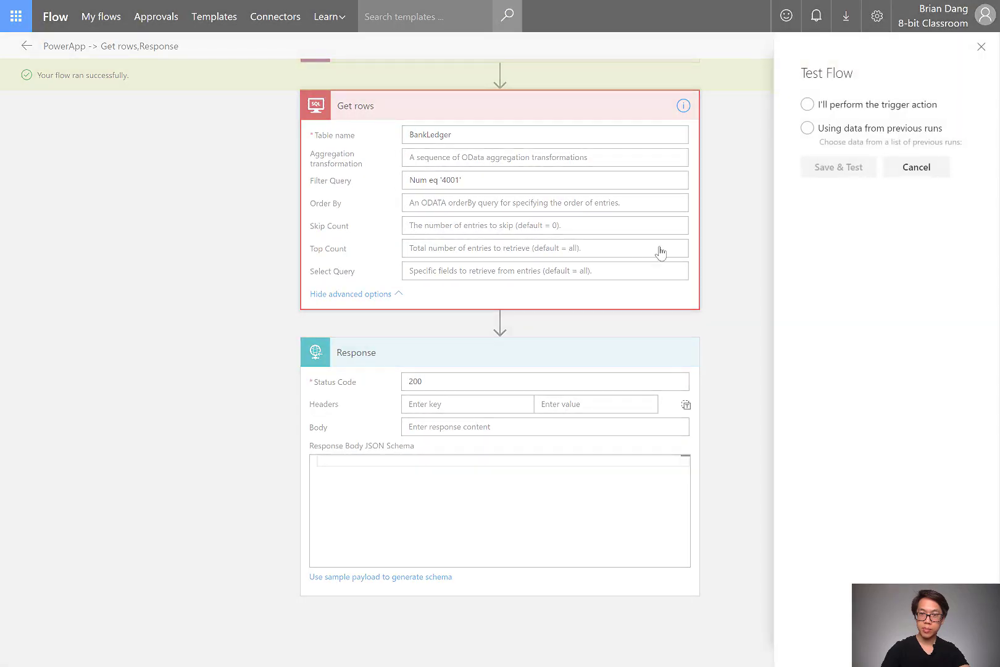
# Paste the Get rows output as a sample payload to generate the Response JSON schema.
pyautogui.click(916, 175)
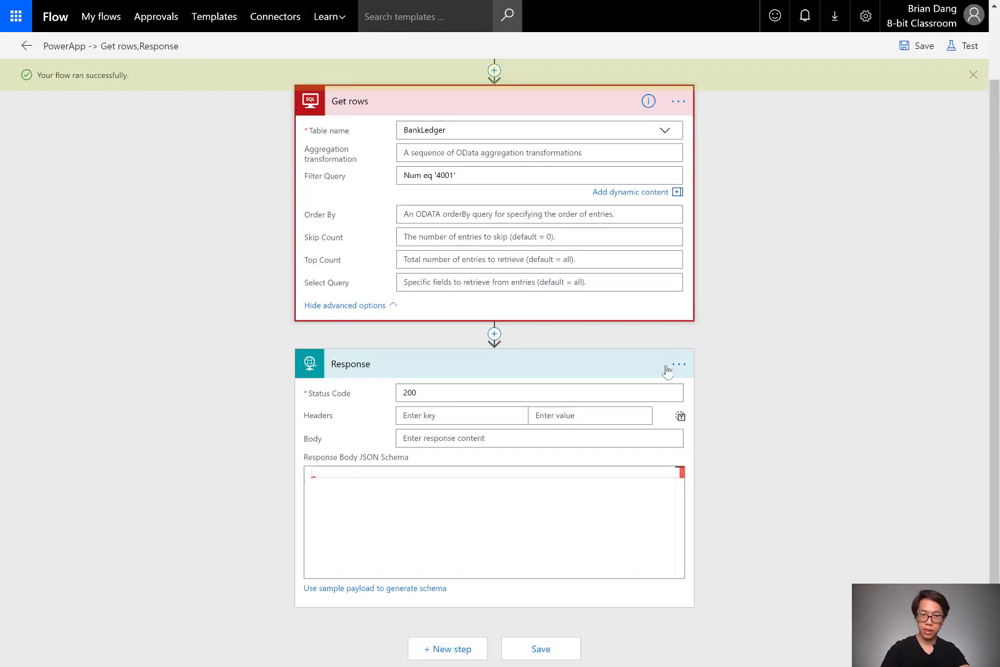
pyautogui.click(322, 591)
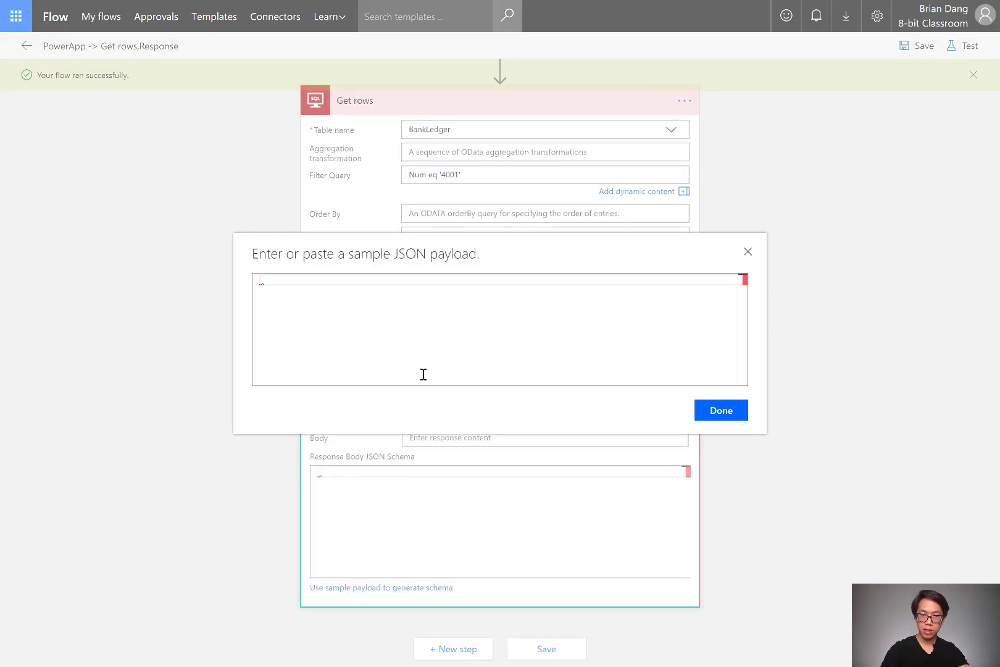
pyautogui.hotkey('ctrl', 'v')
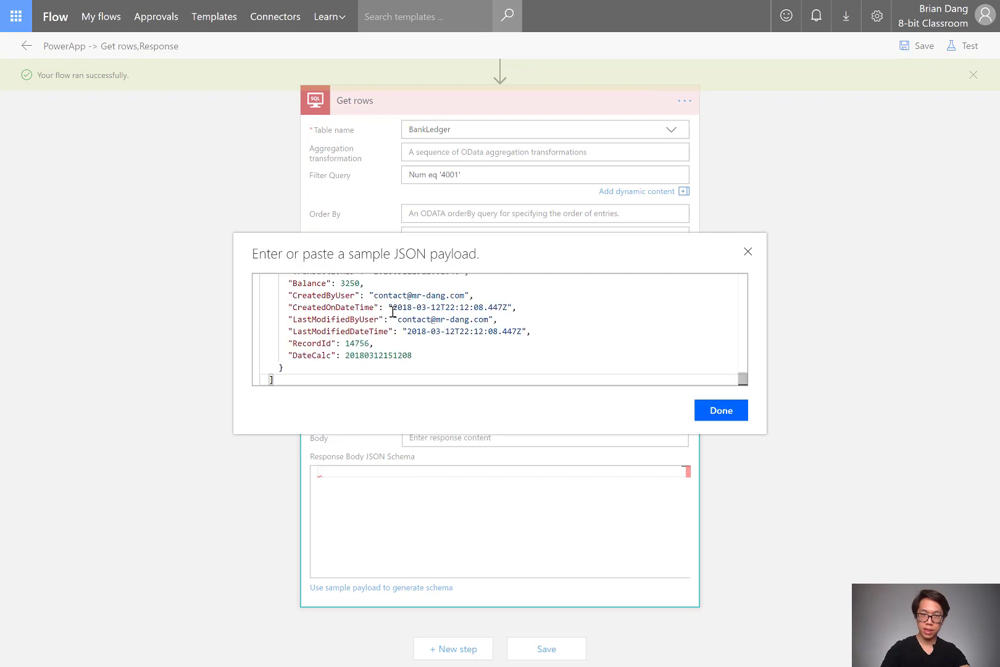
pyautogui.scroll(15, 403, 313)
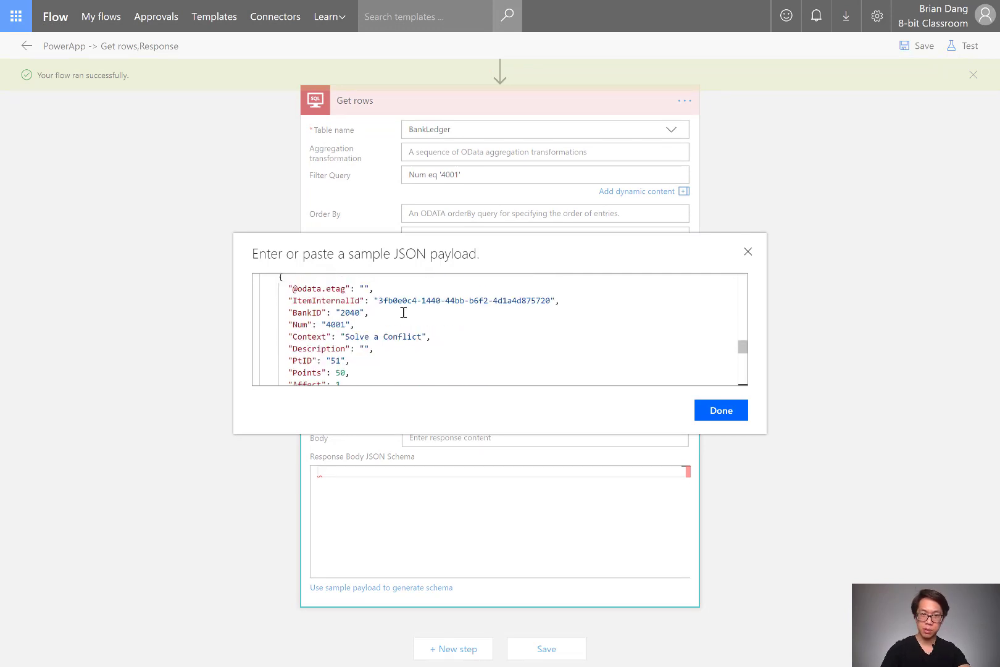
pyautogui.scroll(5, 404, 313)
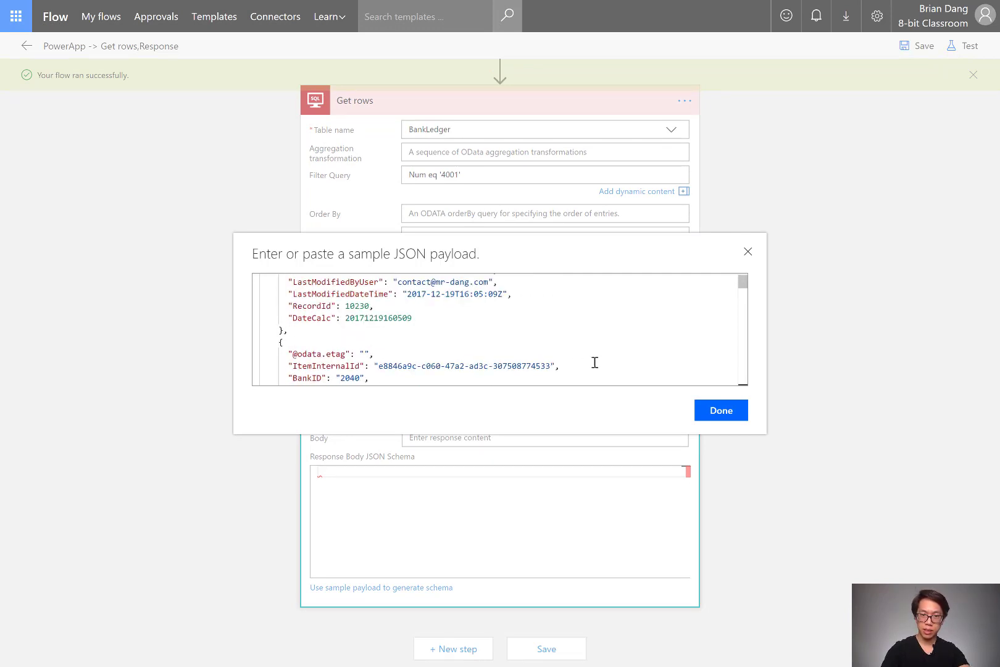
pyautogui.click(704, 406)
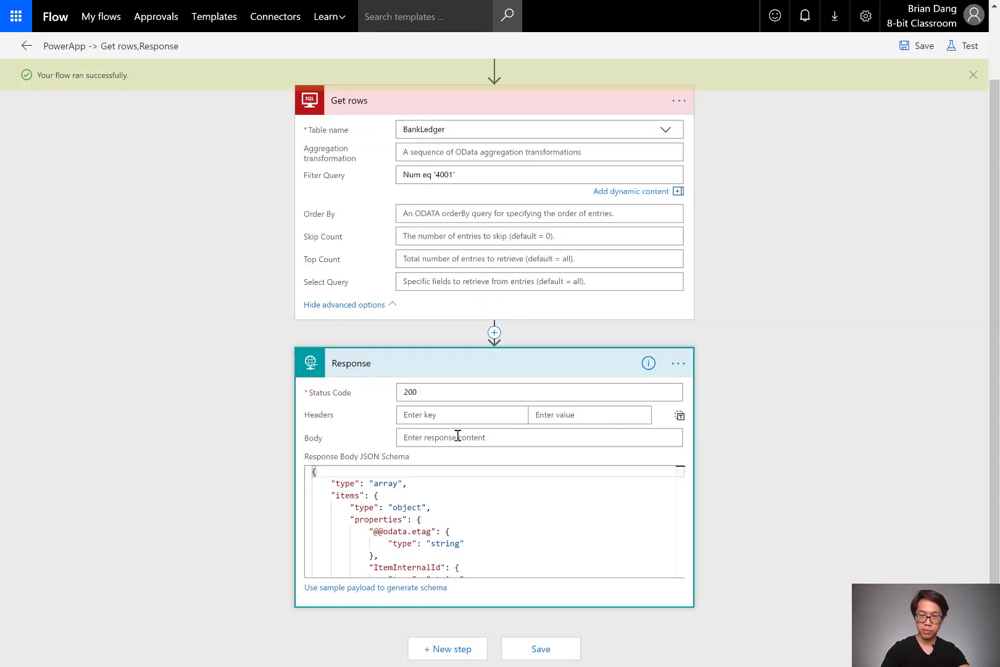
# Paste body("Get_rows").value as the Response Body expression, which is rejected as invalid.
pyautogui.click(457, 436)
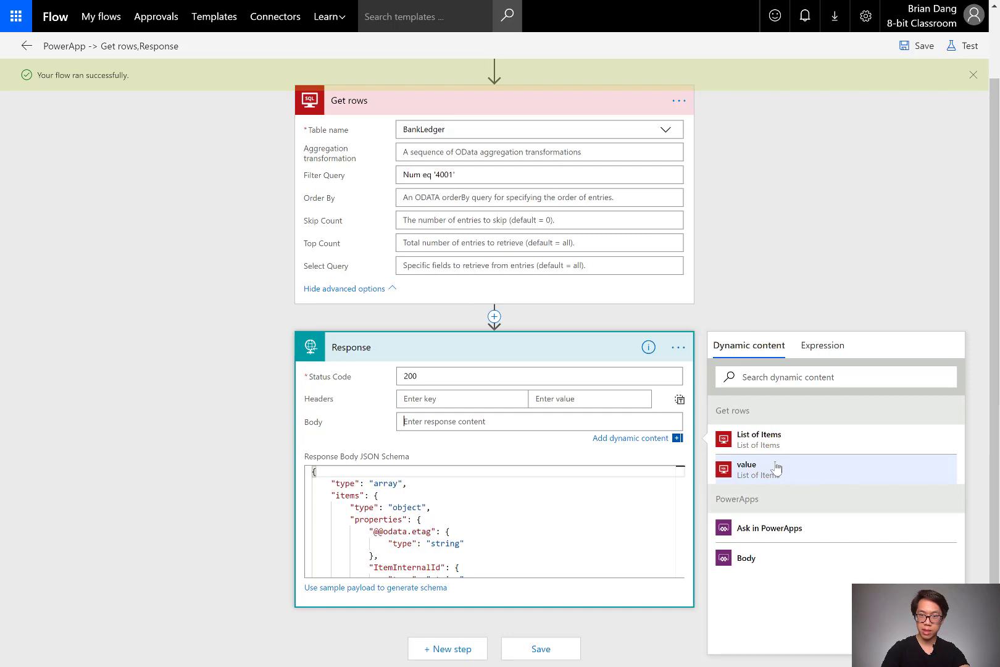
pyautogui.click(822, 345)
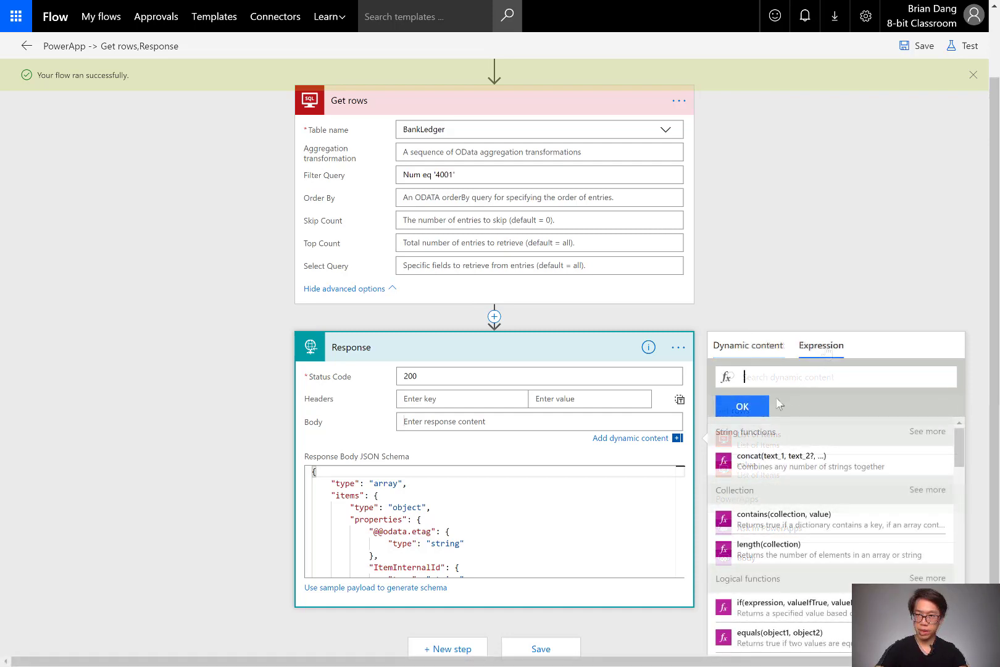
pyautogui.write('body("Get_rows").value')
pyautogui.click(761, 411)
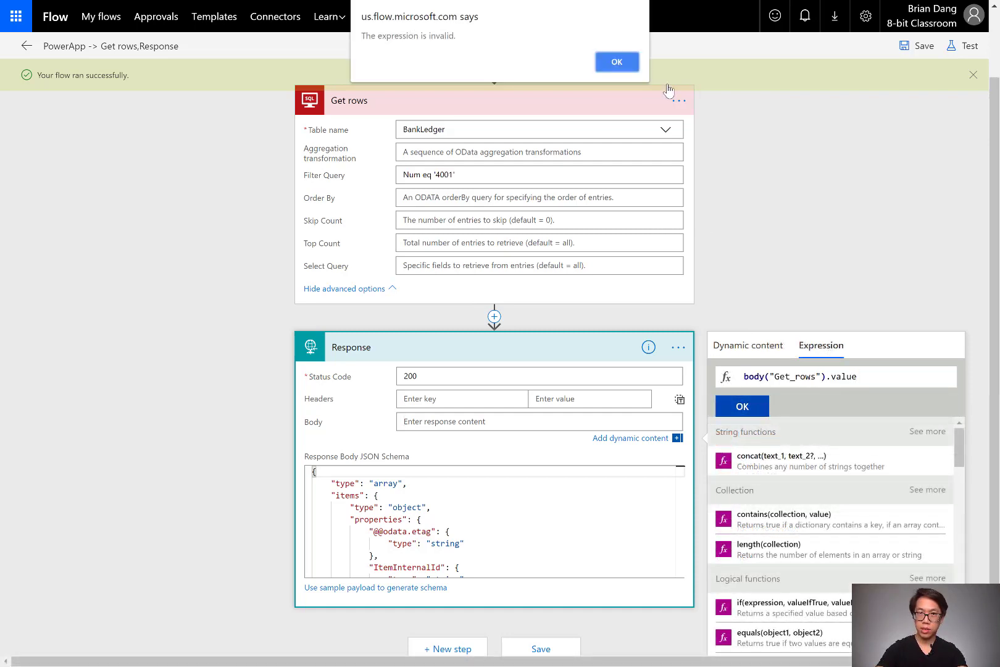
pyautogui.click(617, 62)
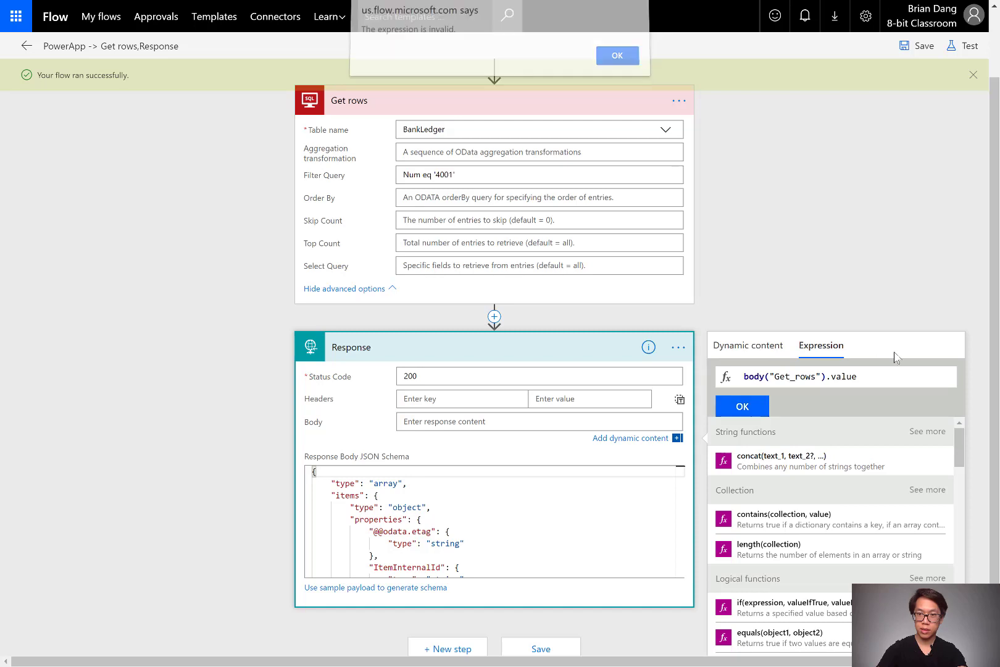
# Correct the quotes to body('Get_rows').value, apply it to the Body, and save the flow.
pyautogui.doubleClick(815, 382)
pyautogui.write('"')
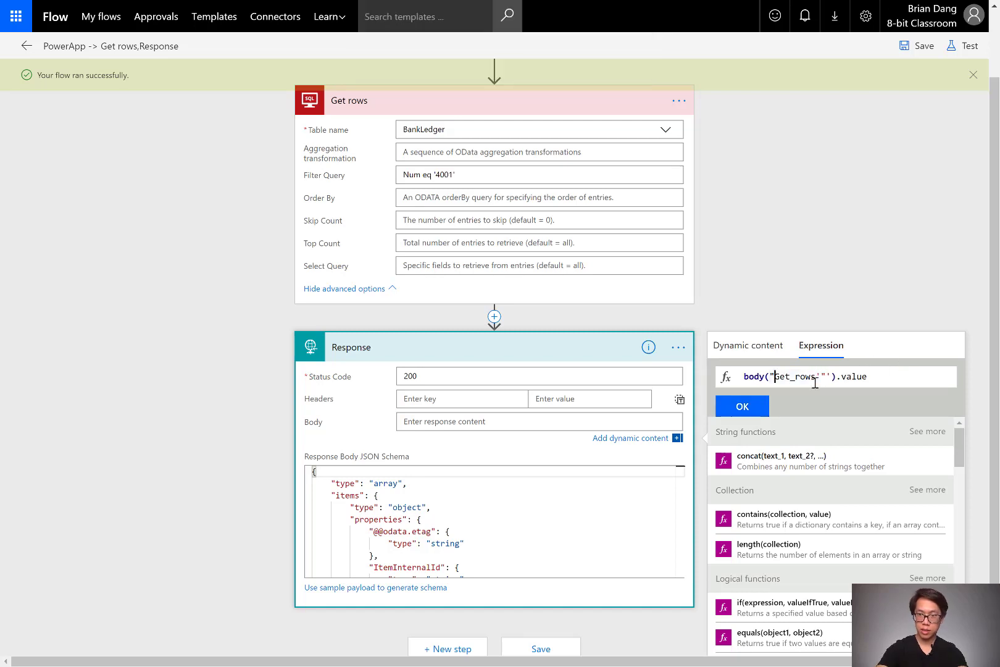
pyautogui.hotkey('ctrl', 'shift', 'Right')
pyautogui.hotkey('ctrl', 'shift', 'Right')
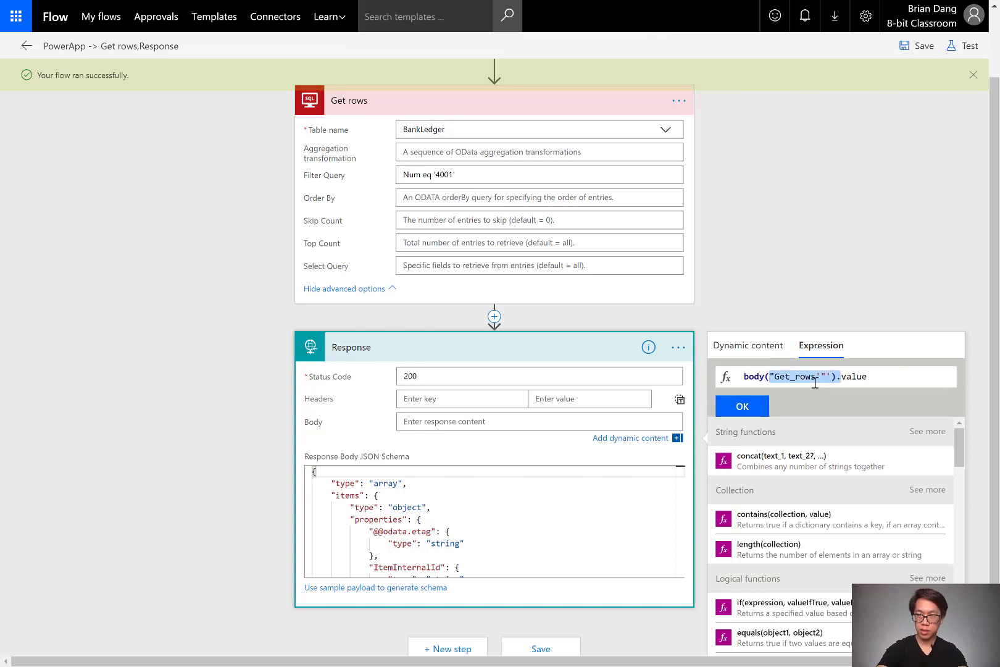
pyautogui.write("Get_rows'")
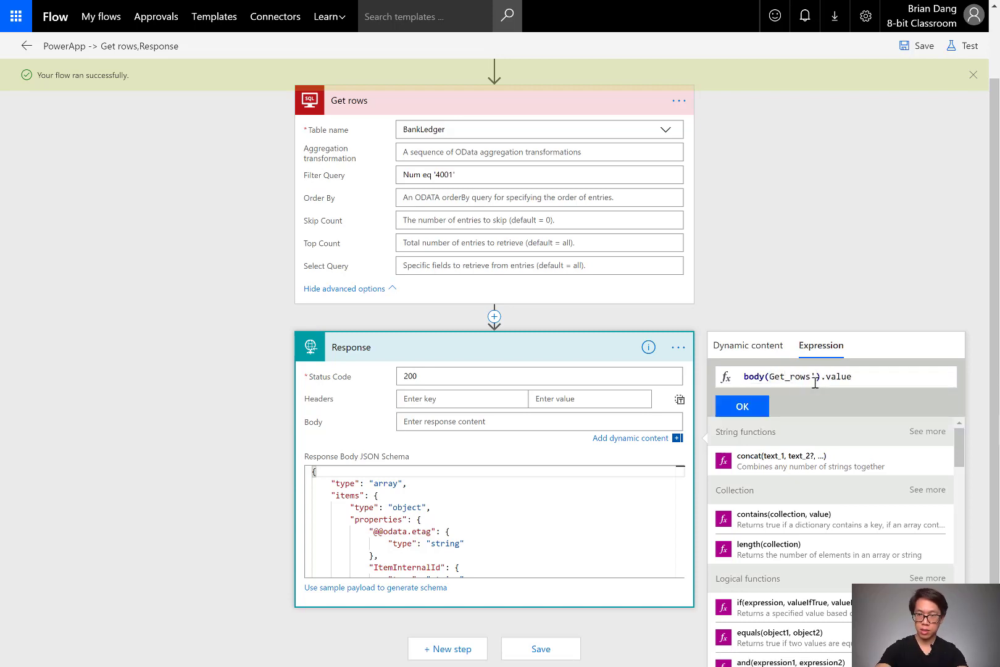
pyautogui.hotkey('ctrl', 'Left')
pyautogui.write("'")
pyautogui.click(742, 407)
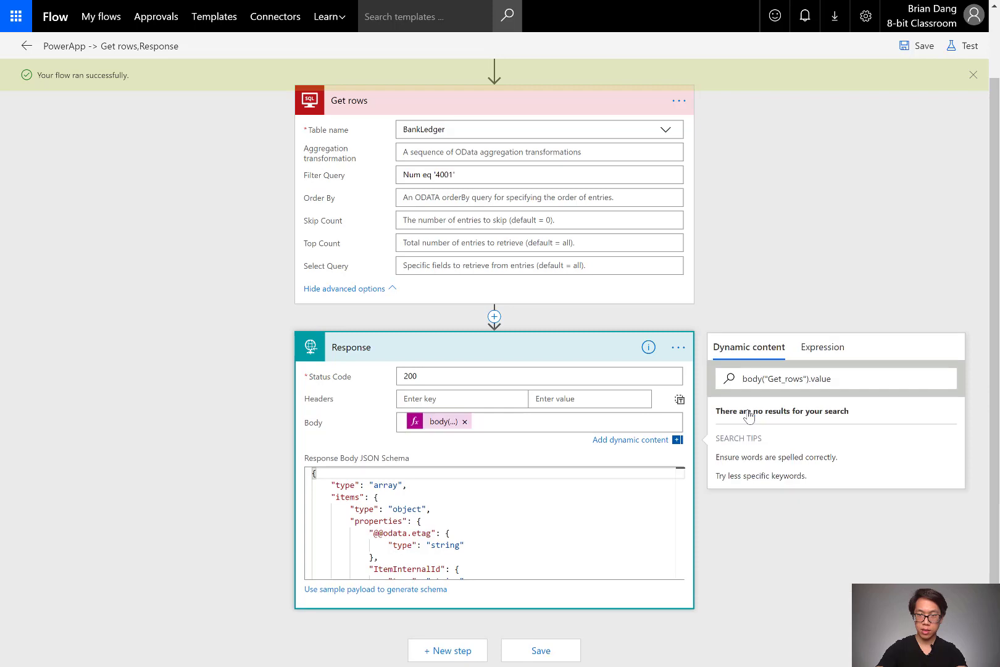
pyautogui.click(559, 650)
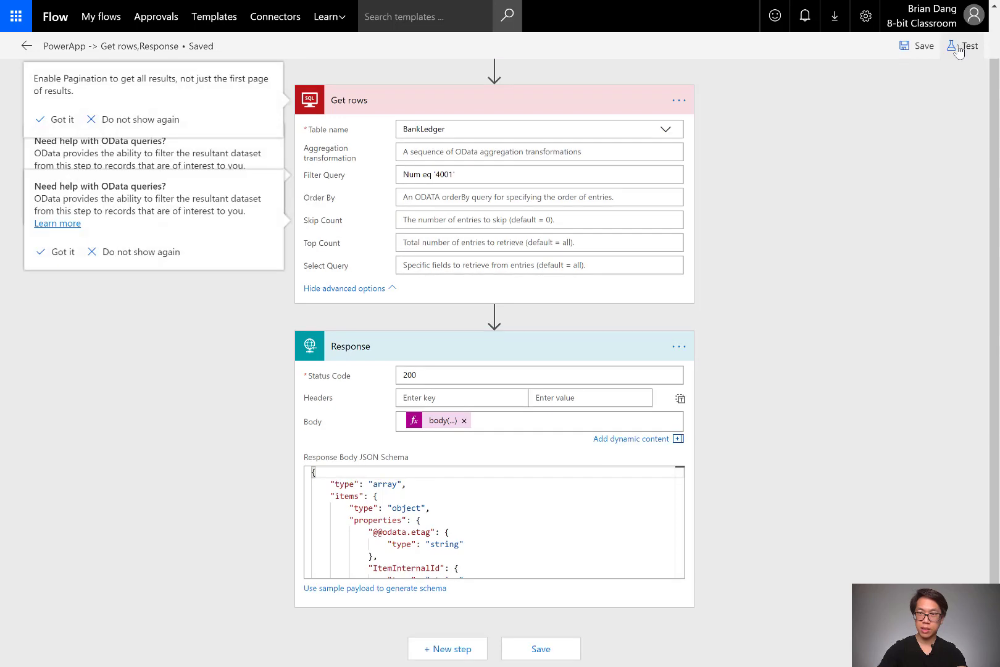
# Run a manual test with 'I'll perform the trigger action' and open the successful run view.
pyautogui.click(958, 48)
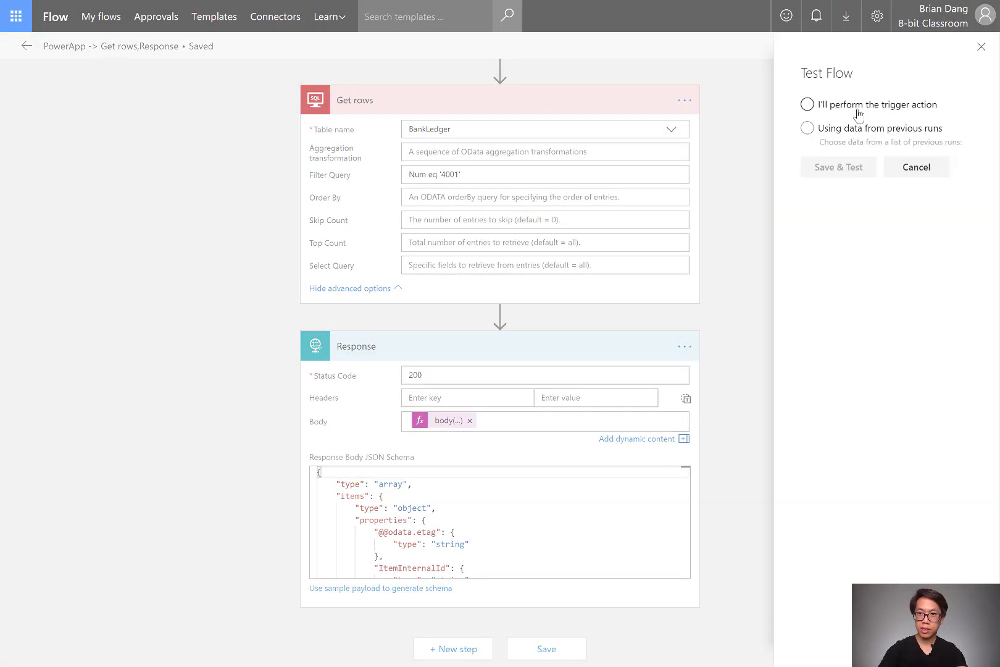
pyautogui.click(857, 110)
pyautogui.click(827, 169)
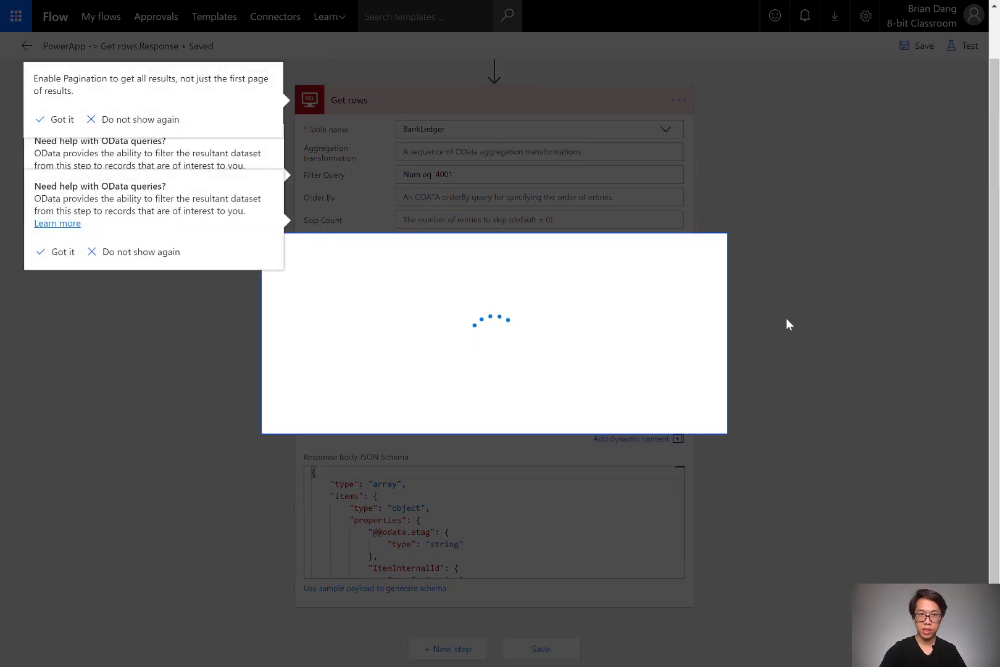
pyautogui.click(603, 404)
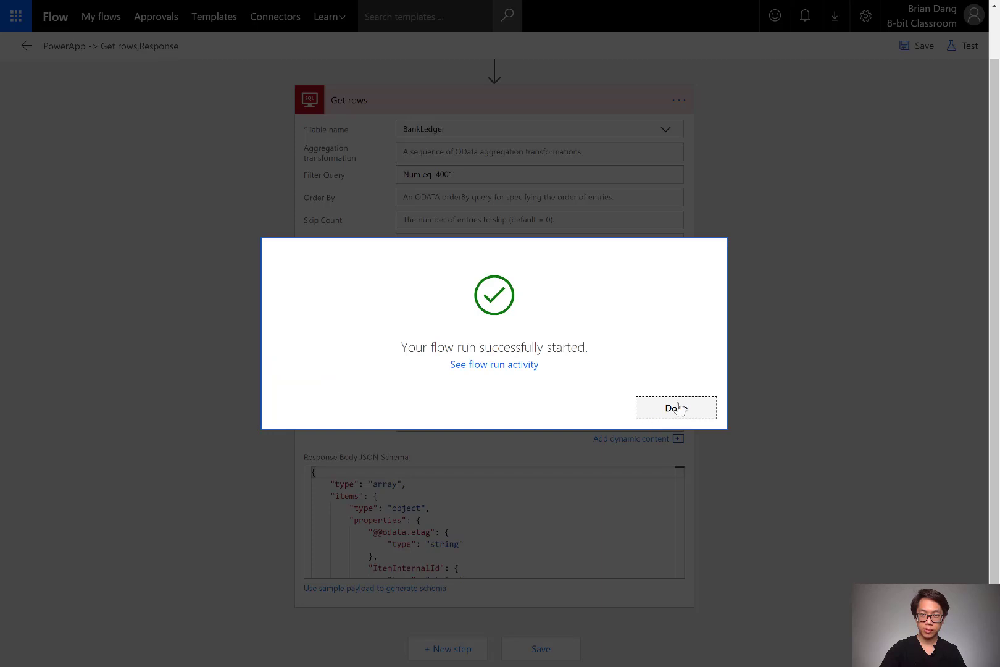
pyautogui.click(680, 409)
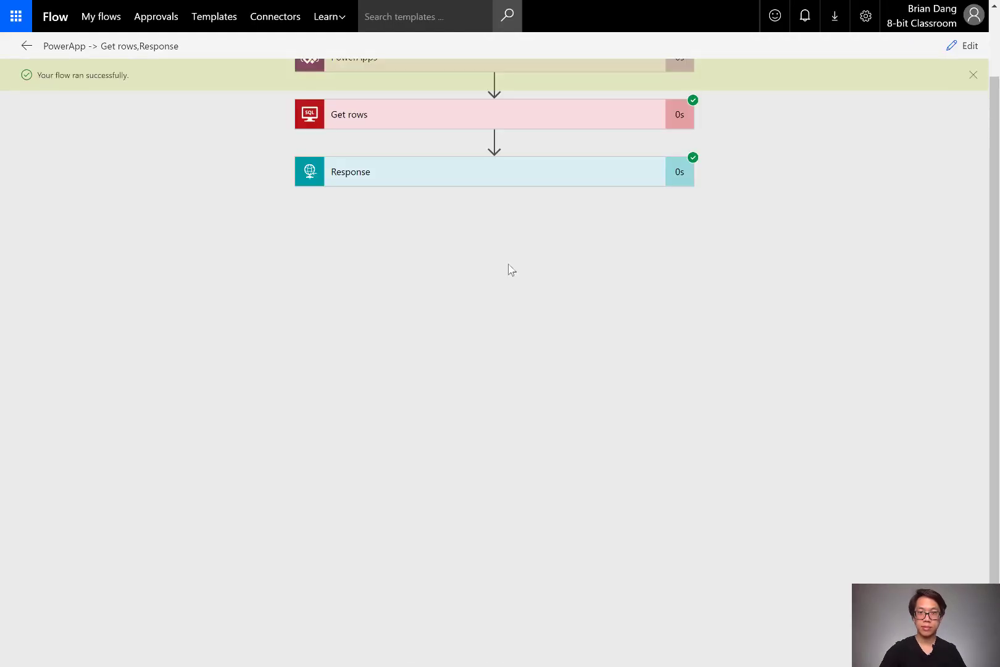
# Expand the Response run details and review its status 200 body of BankLedger records.
pyautogui.click(564, 182)
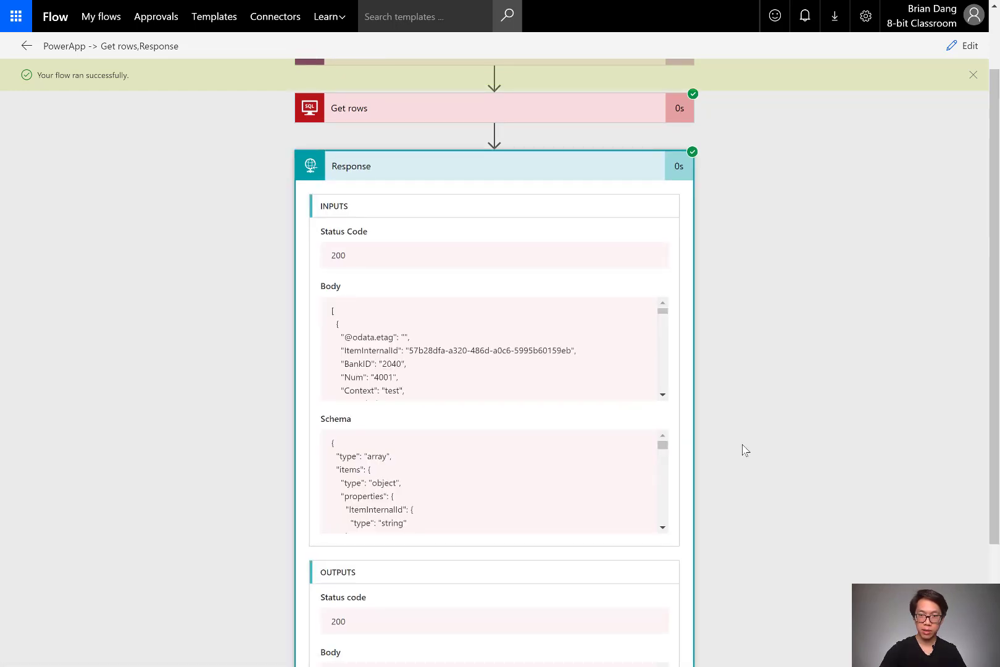
pyautogui.scroll(-3, 745, 450)
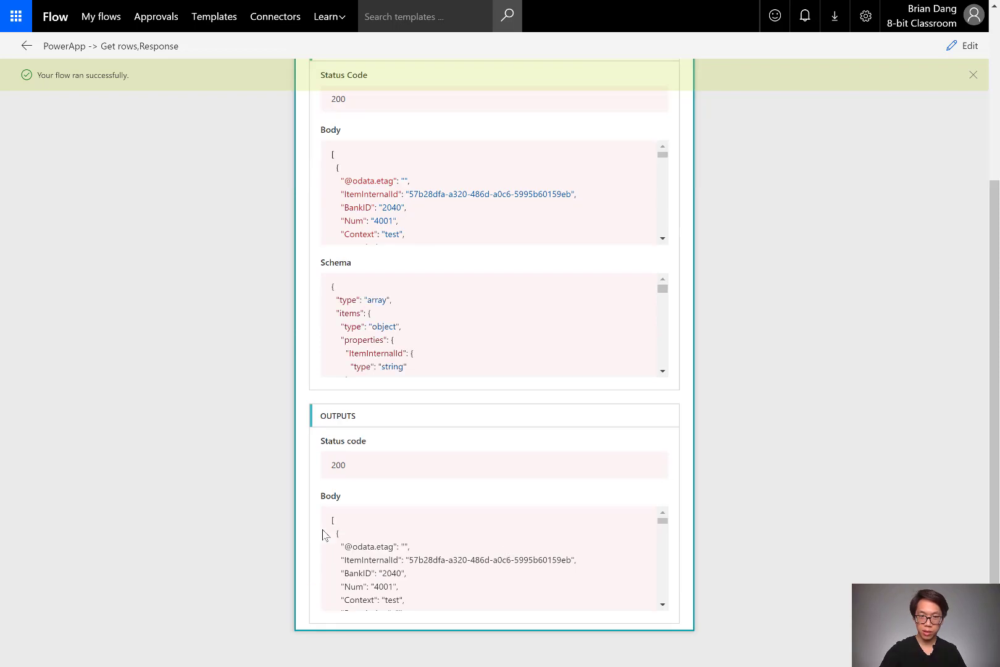
pyautogui.scroll(-3, 335, 526)
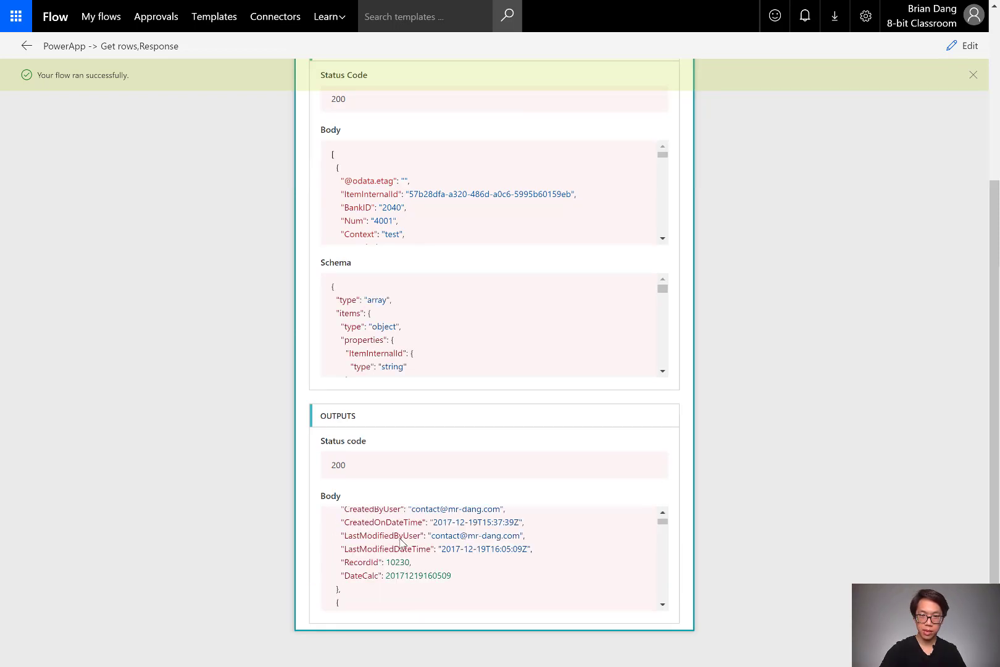
pyautogui.scroll(-5, 400, 542)
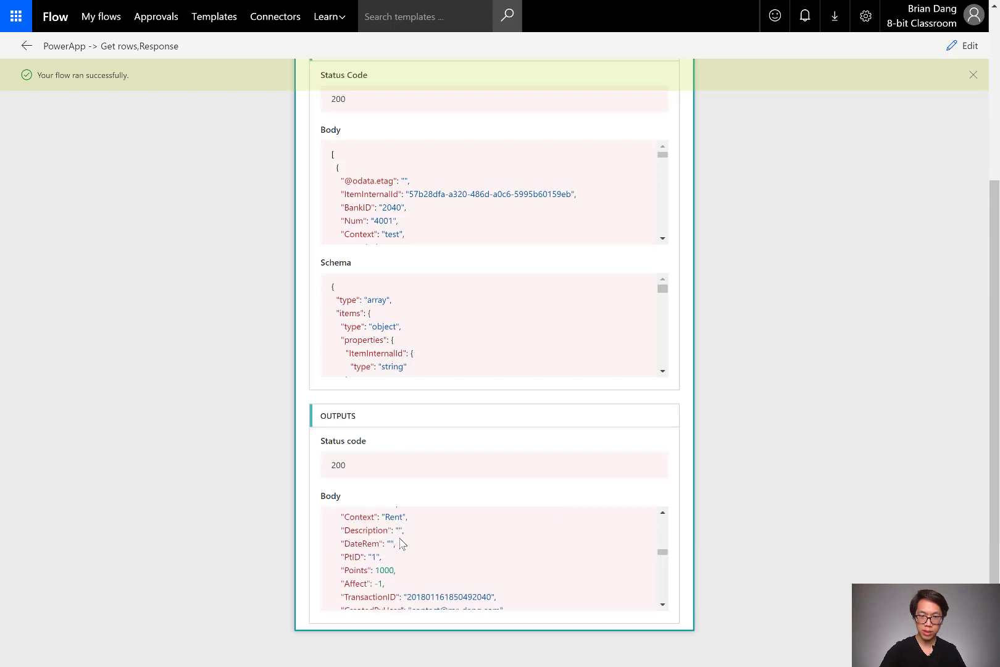
pyautogui.scroll(-3, 400, 542)
pyautogui.scroll(-5, 402, 542)
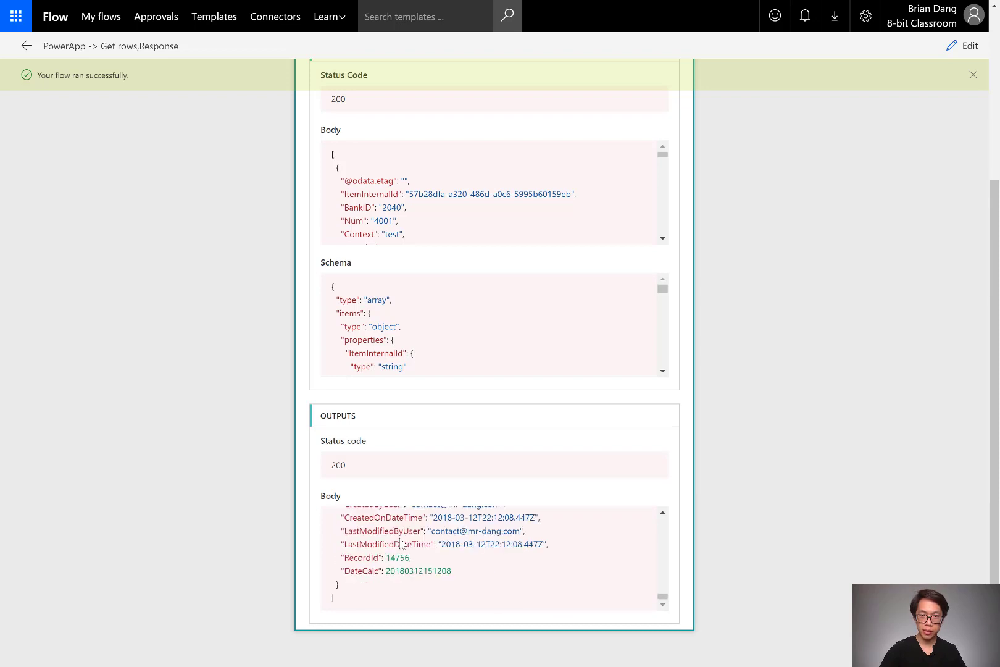
pyautogui.scroll(5, 400, 542)
pyautogui.scroll(4, 551, 299)
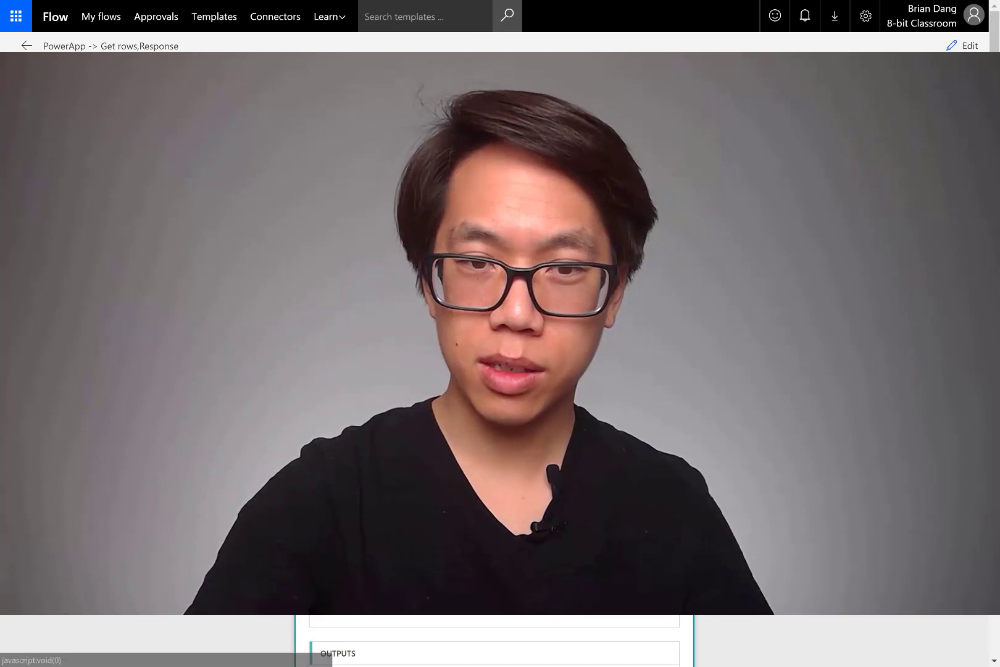
pyautogui.scroll(-5, 494, 642)
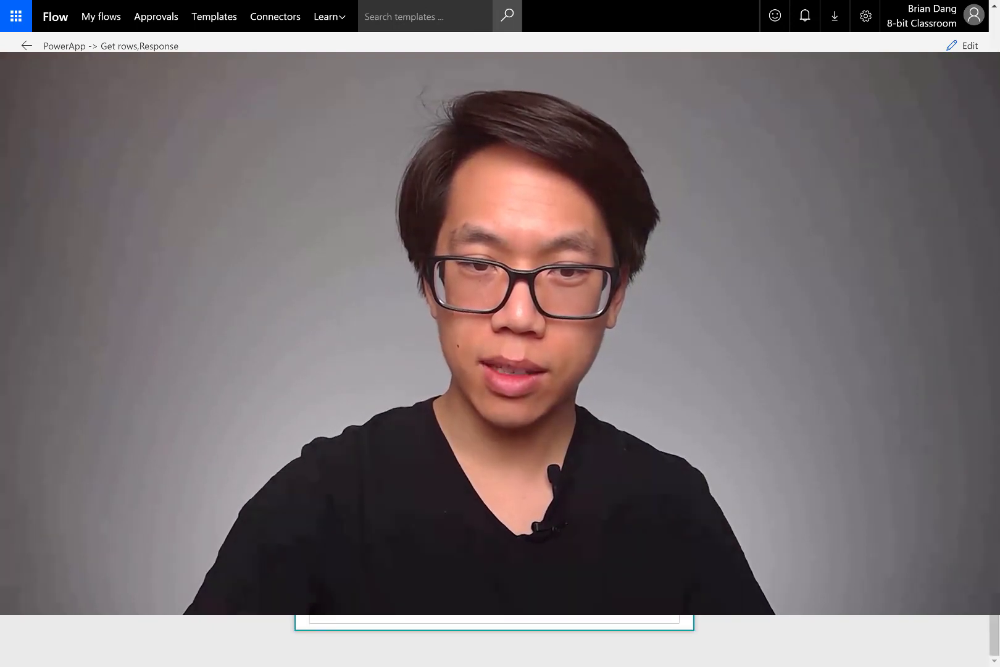
pyautogui.scroll(2, 494, 642)
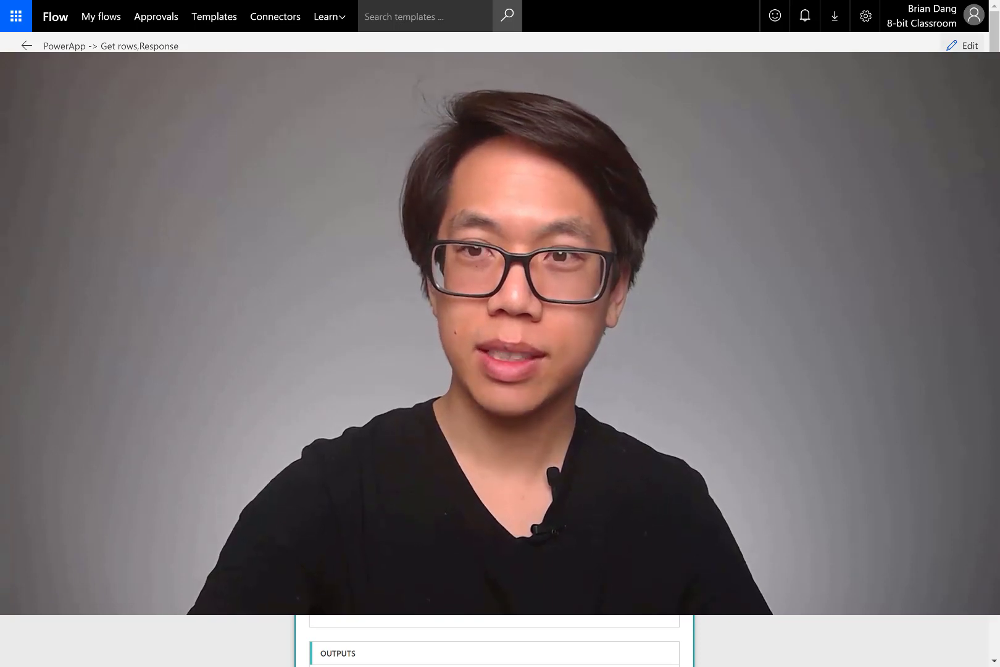
pyautogui.scroll(-1, 494, 642)
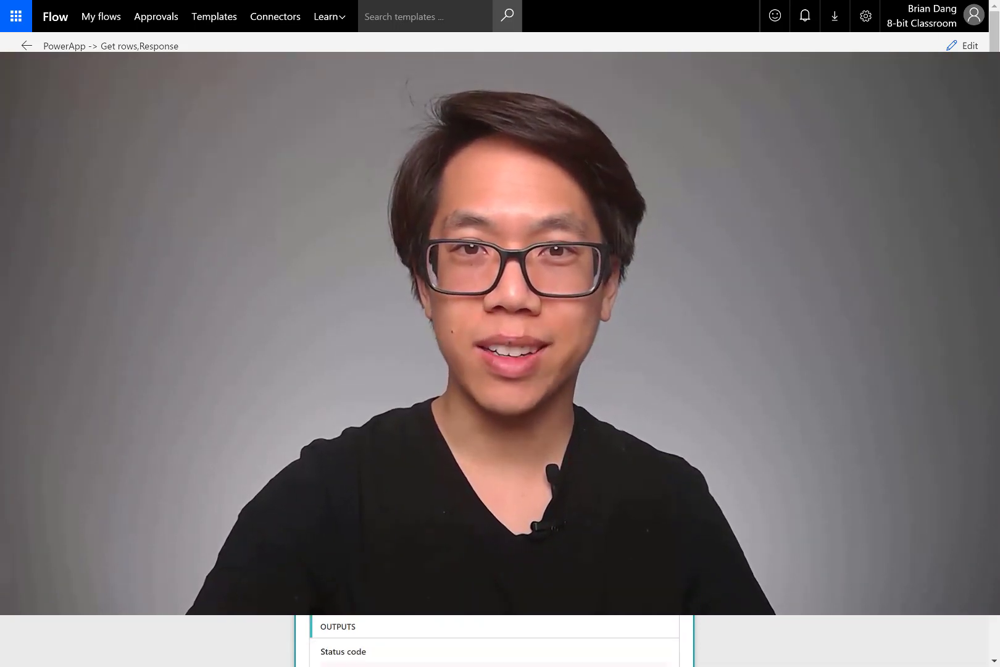